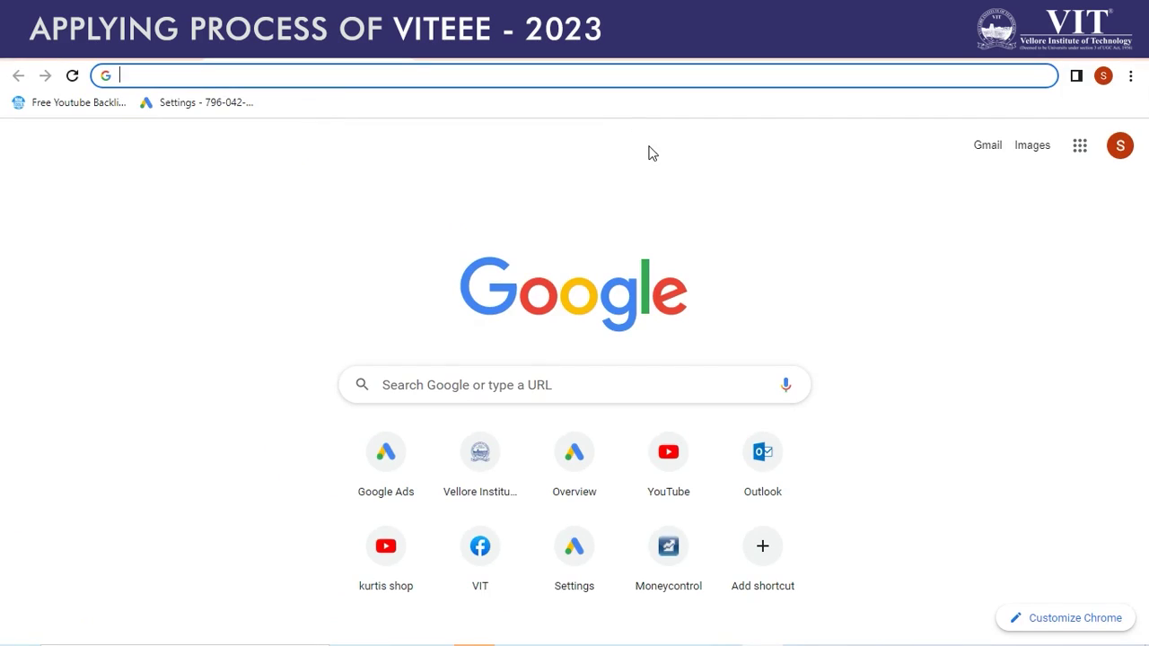
# - Load vit.ac.in from the address bar and go to its VITEEE 2023 Apply Now page
pyautogui.write('vit')
pyautogui.press('Return')
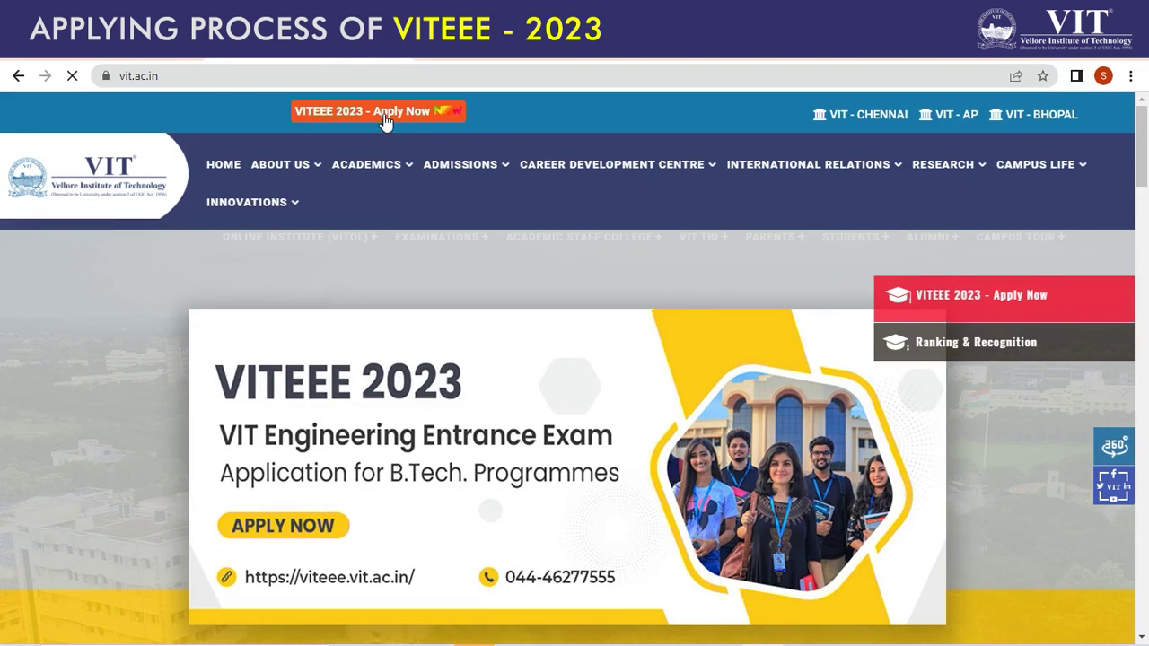
pyautogui.click(385, 111)
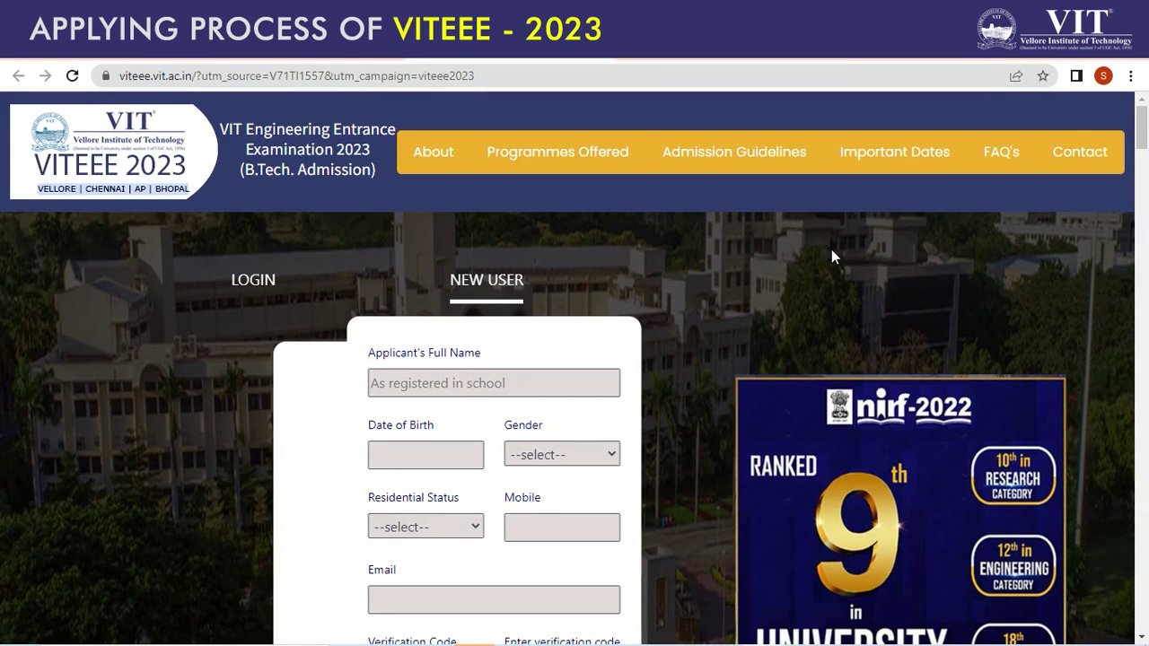
# - Scroll through the VITEEE 2023 page from programmes, eligibility and dates to the FAQs and footer
pyautogui.scroll(-1, 831, 250)
pyautogui.scroll(-5, 831, 256)
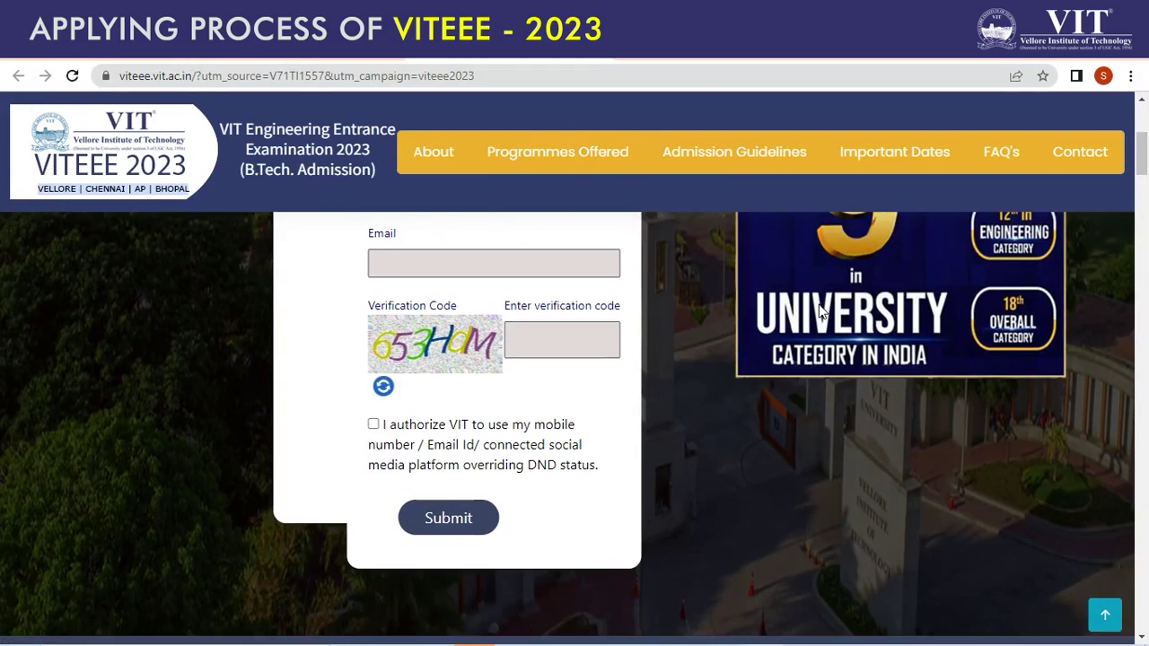
pyautogui.scroll(-6, 819, 304)
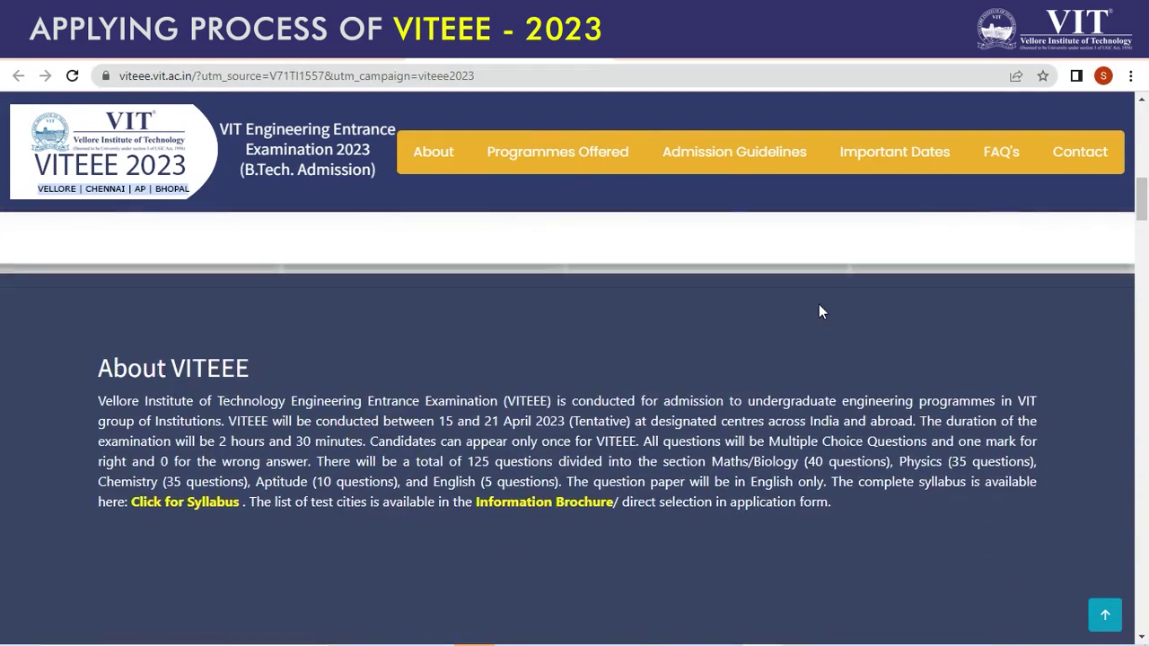
pyautogui.scroll(-8, 937, 439)
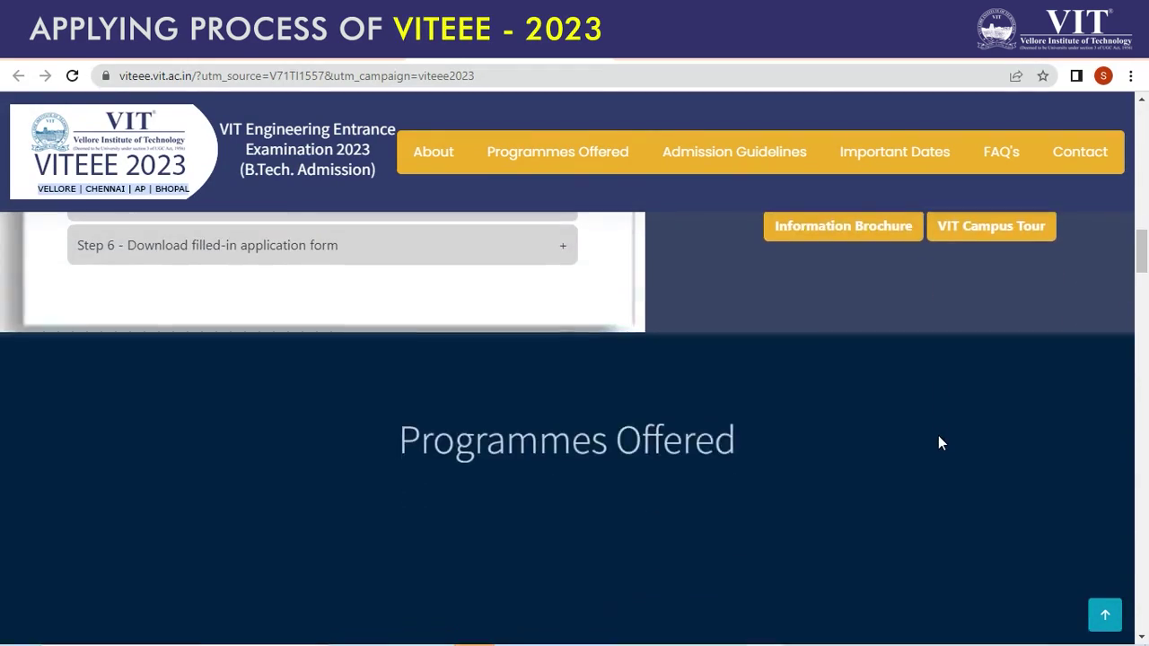
pyautogui.scroll(-7, 938, 442)
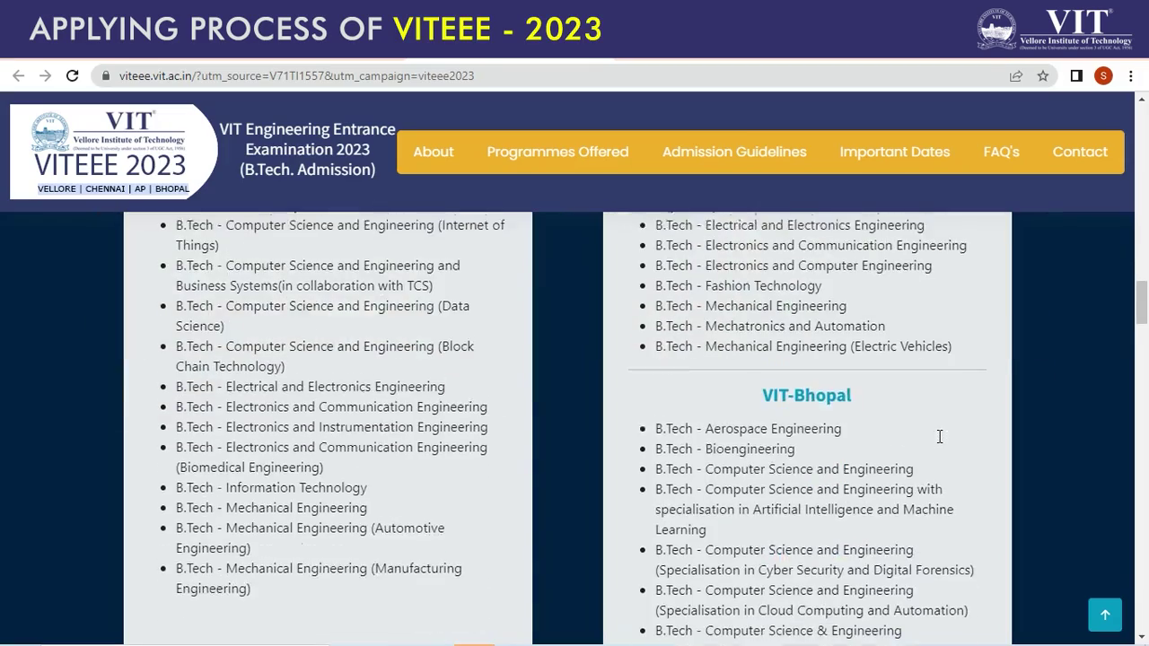
pyautogui.scroll(-5, 940, 444)
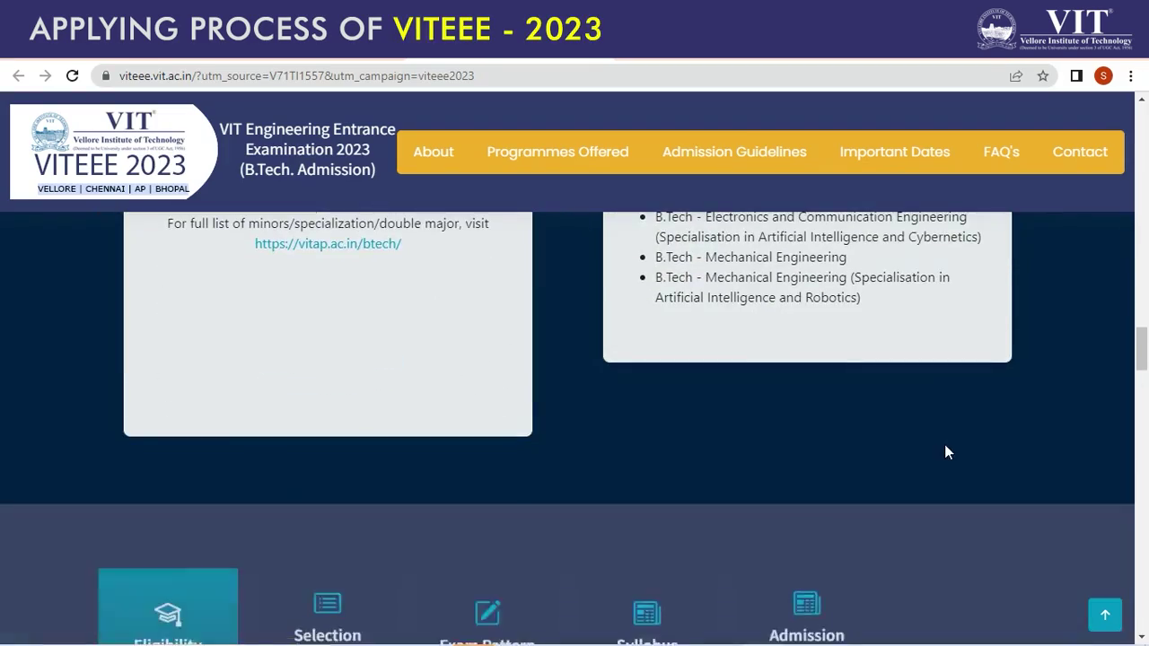
pyautogui.scroll(-3, 944, 444)
pyautogui.scroll(-6, 944, 444)
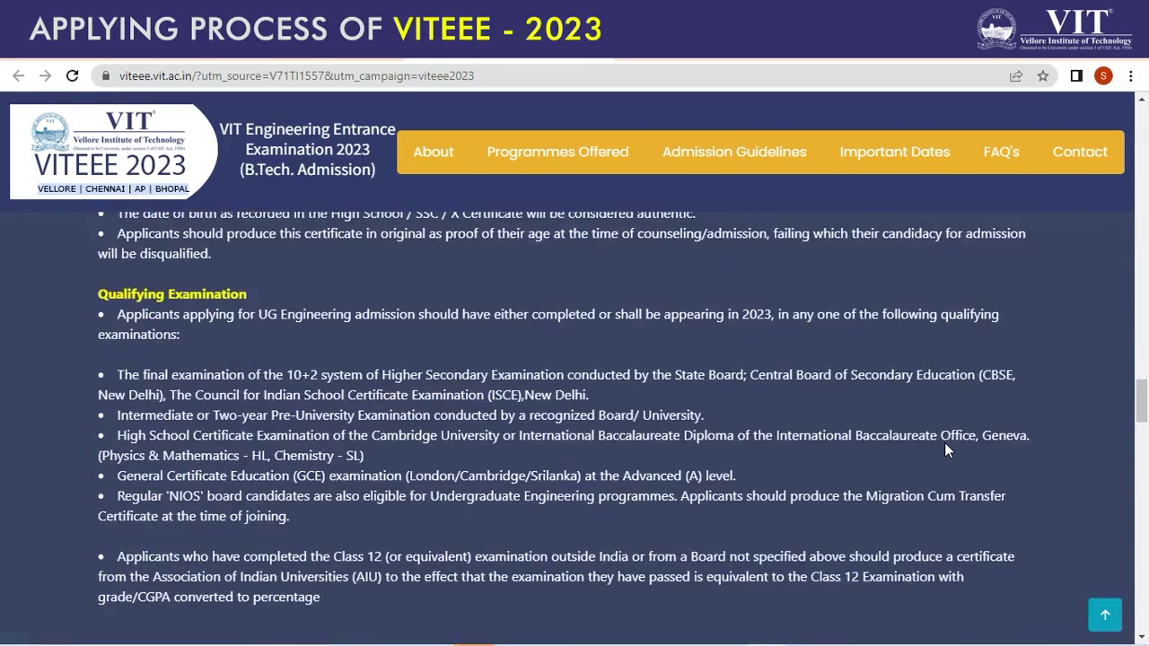
pyautogui.scroll(-7, 946, 445)
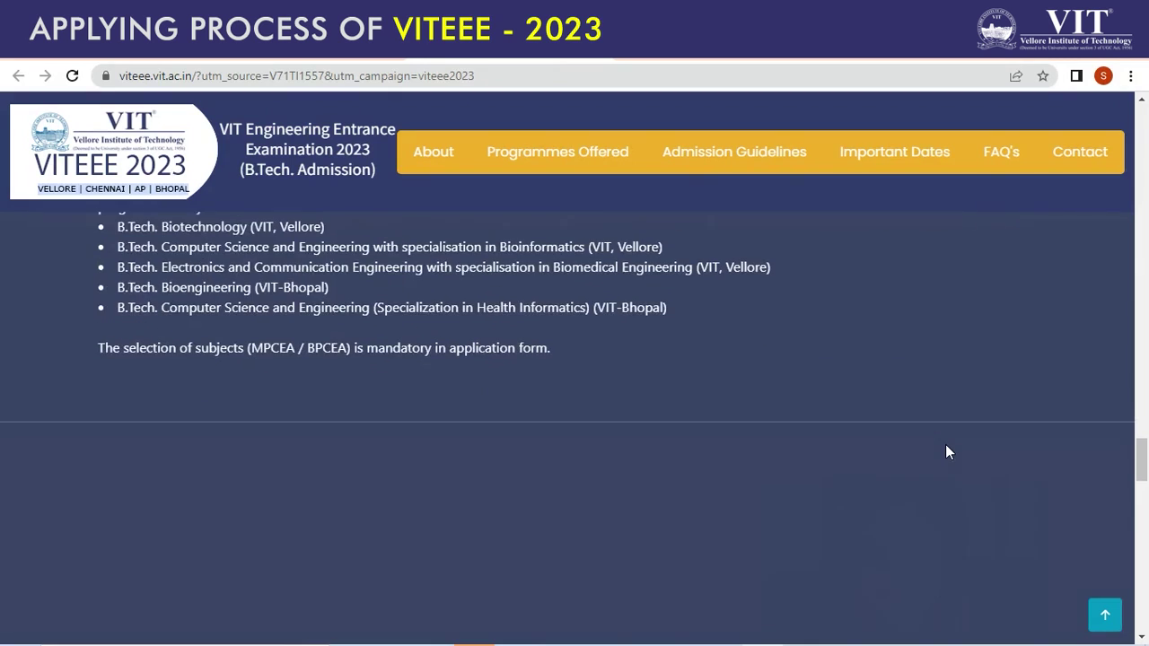
pyautogui.scroll(-7, 945, 444)
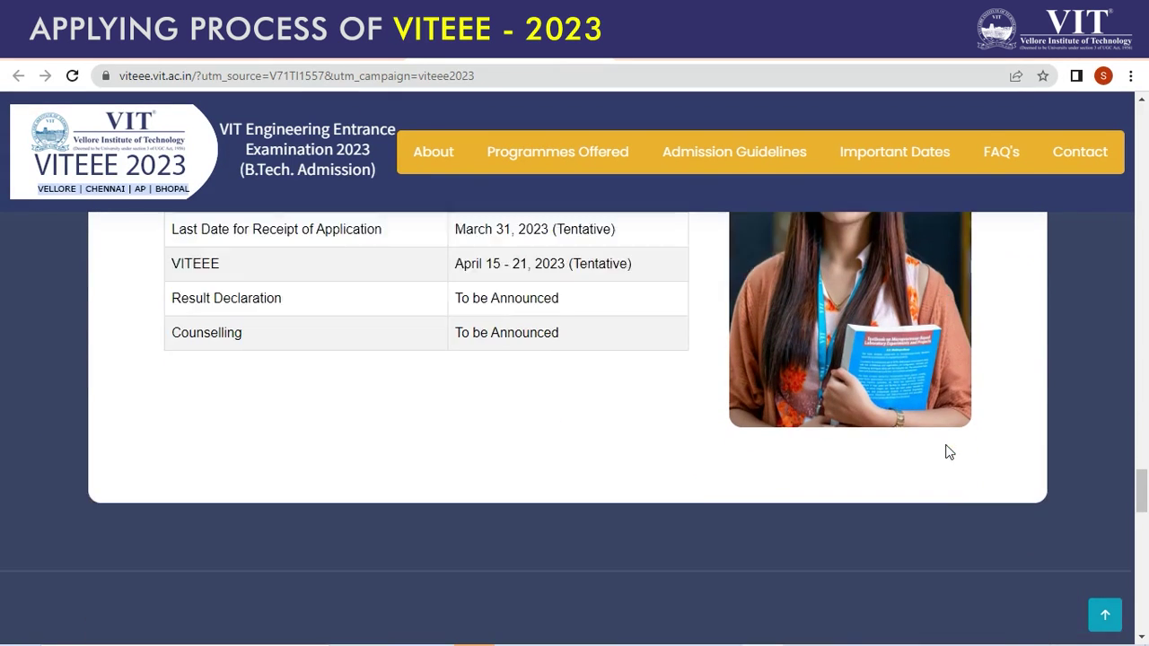
pyautogui.scroll(-7, 946, 444)
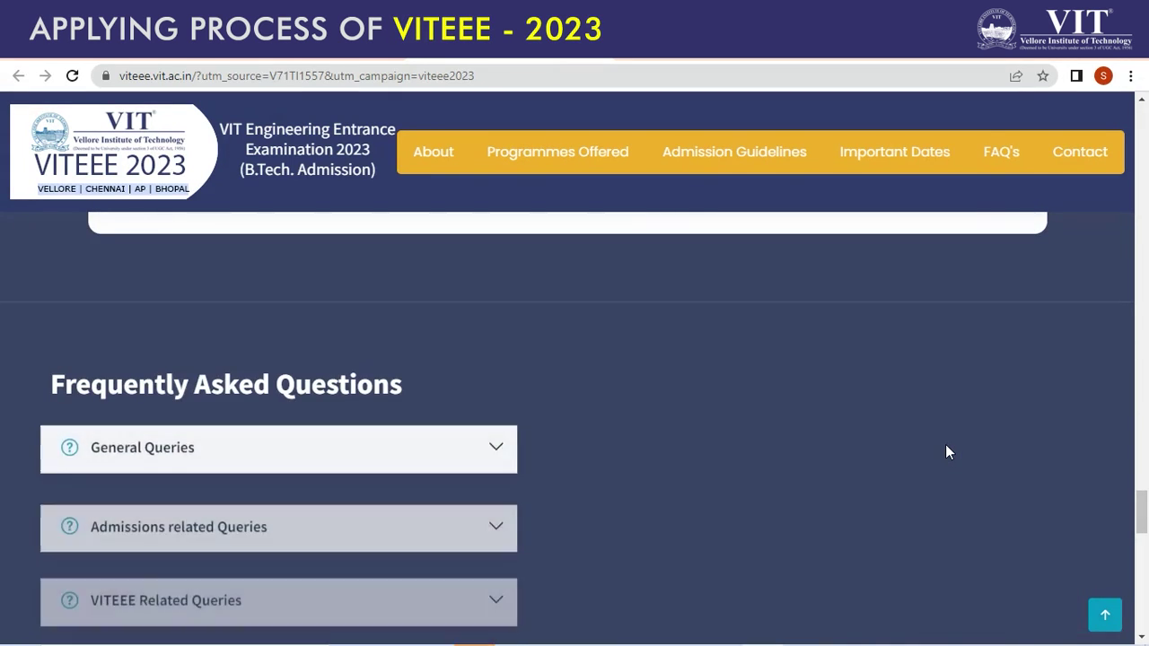
pyautogui.scroll(-5, 946, 447)
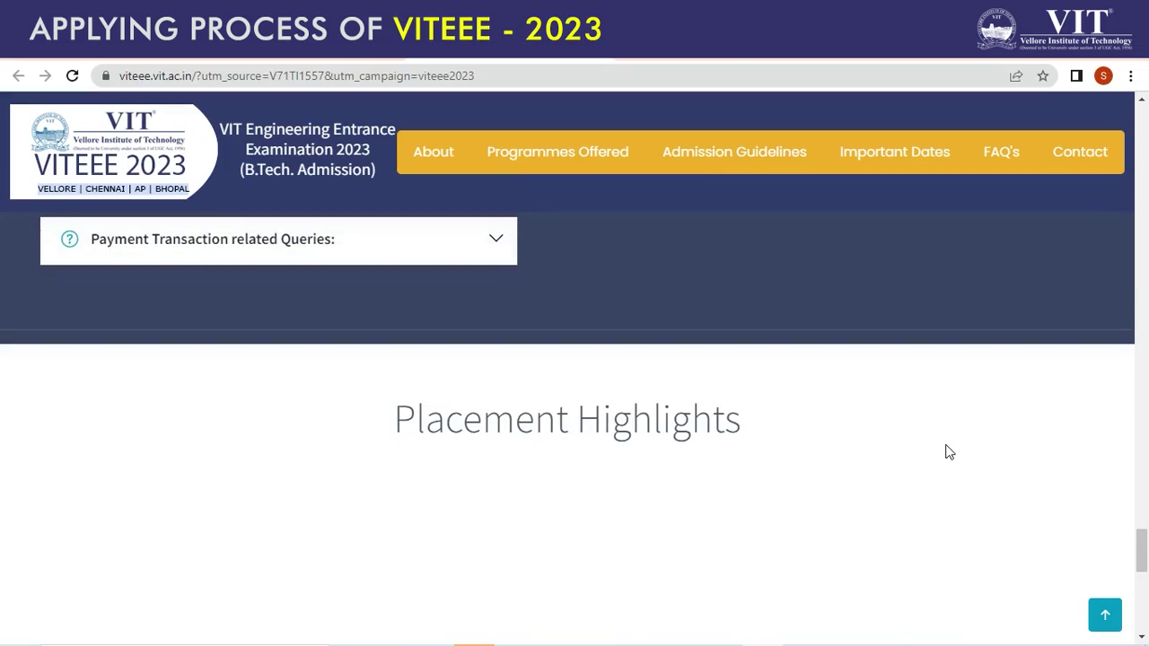
pyautogui.scroll(-7, 950, 458)
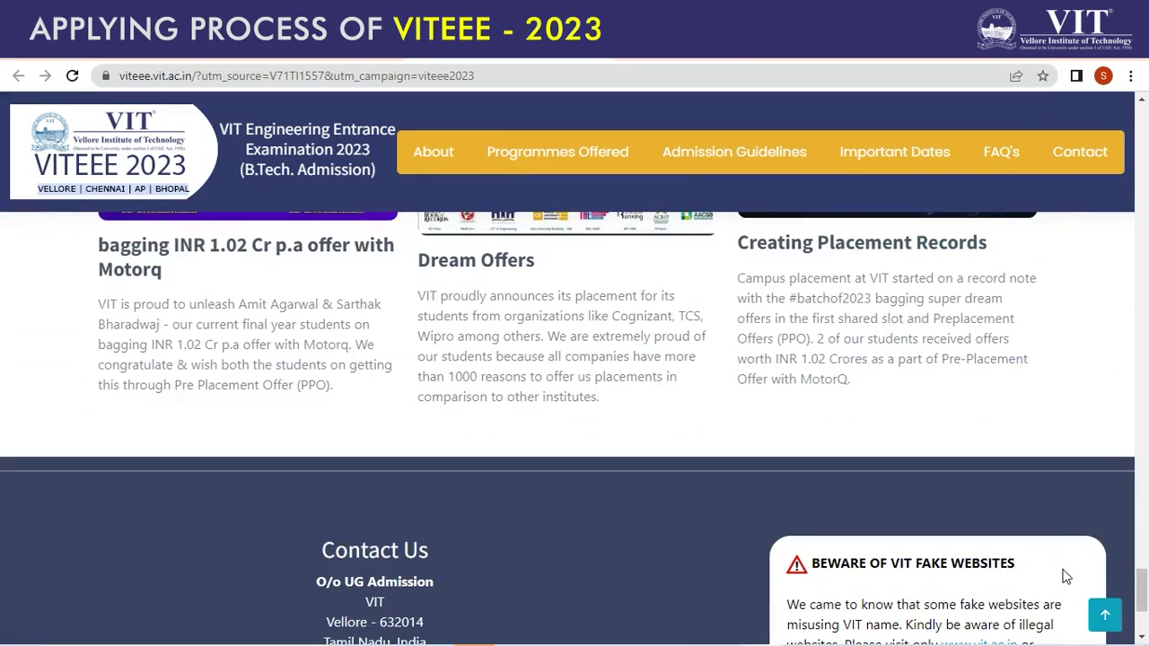
# - On the New User form, enter the applicant's full name and birth date 30-Dec-2008
pyautogui.click(1105, 615)
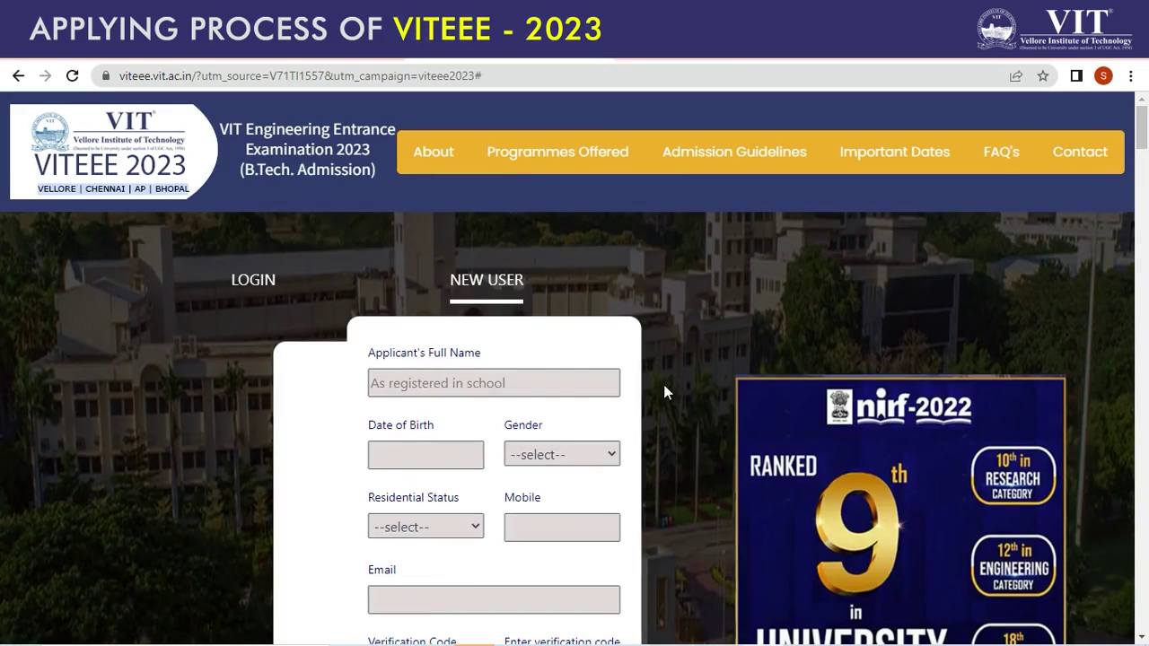
pyautogui.click(254, 285)
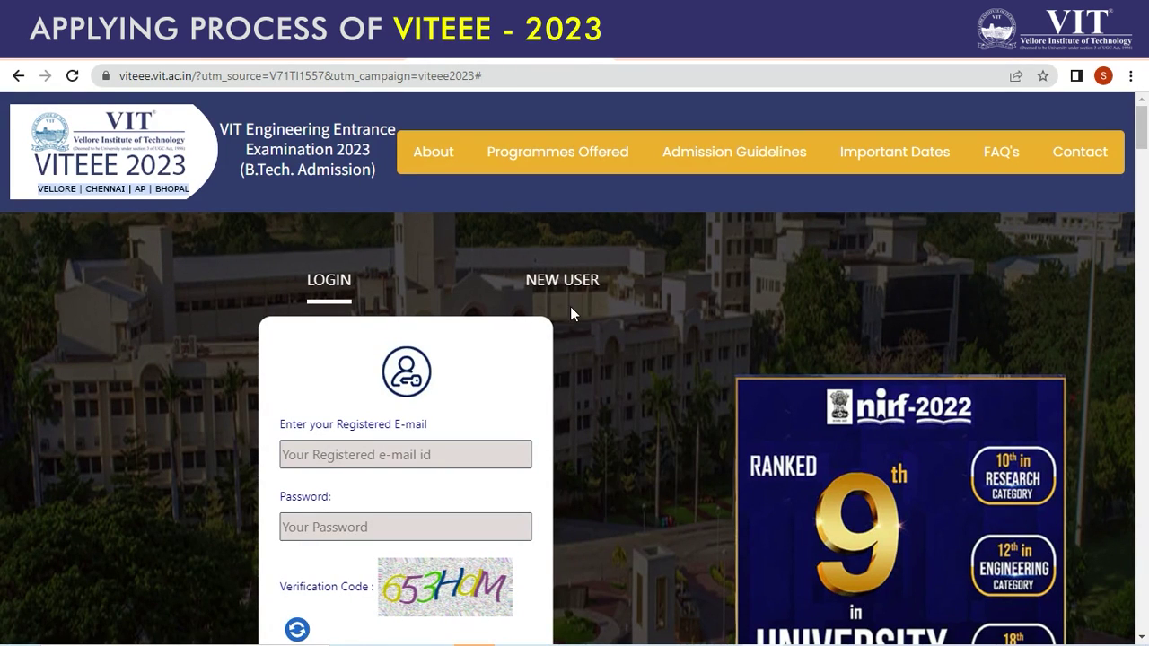
pyautogui.click(574, 285)
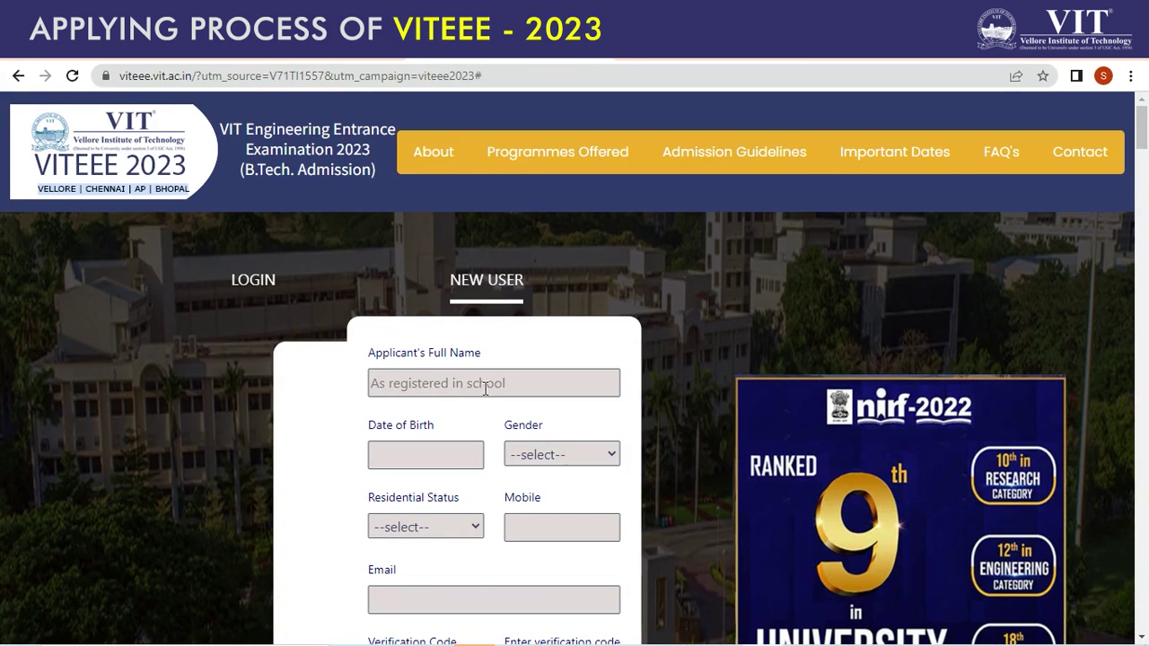
pyautogui.click(548, 388)
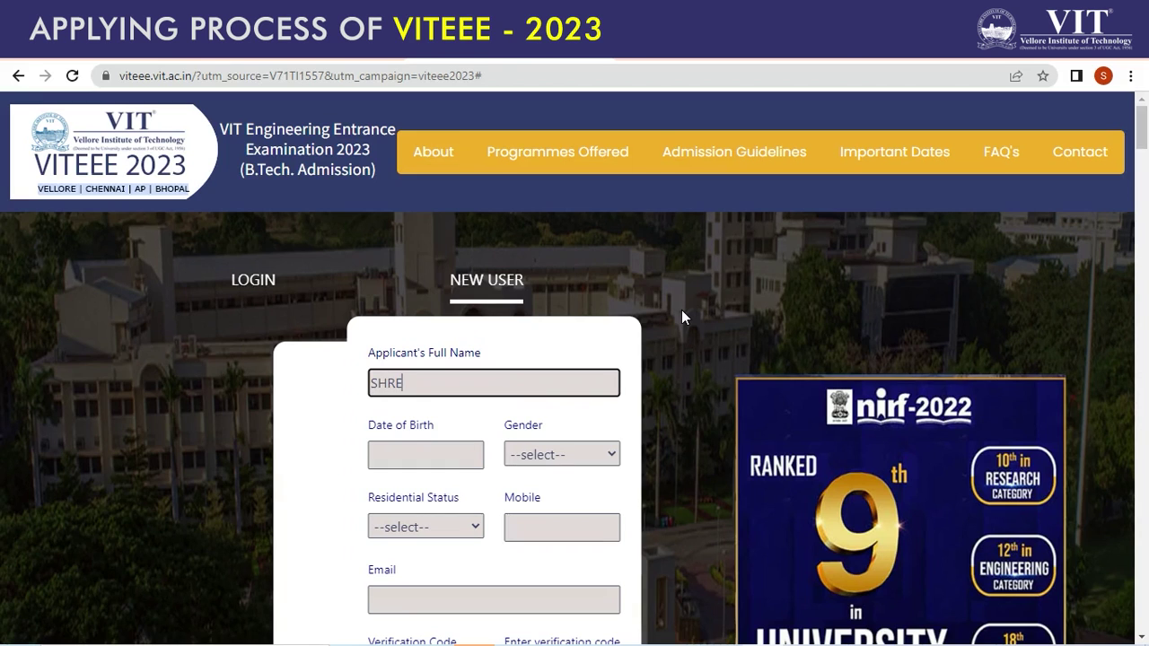
pyautogui.click(465, 456)
pyautogui.click(461, 420)
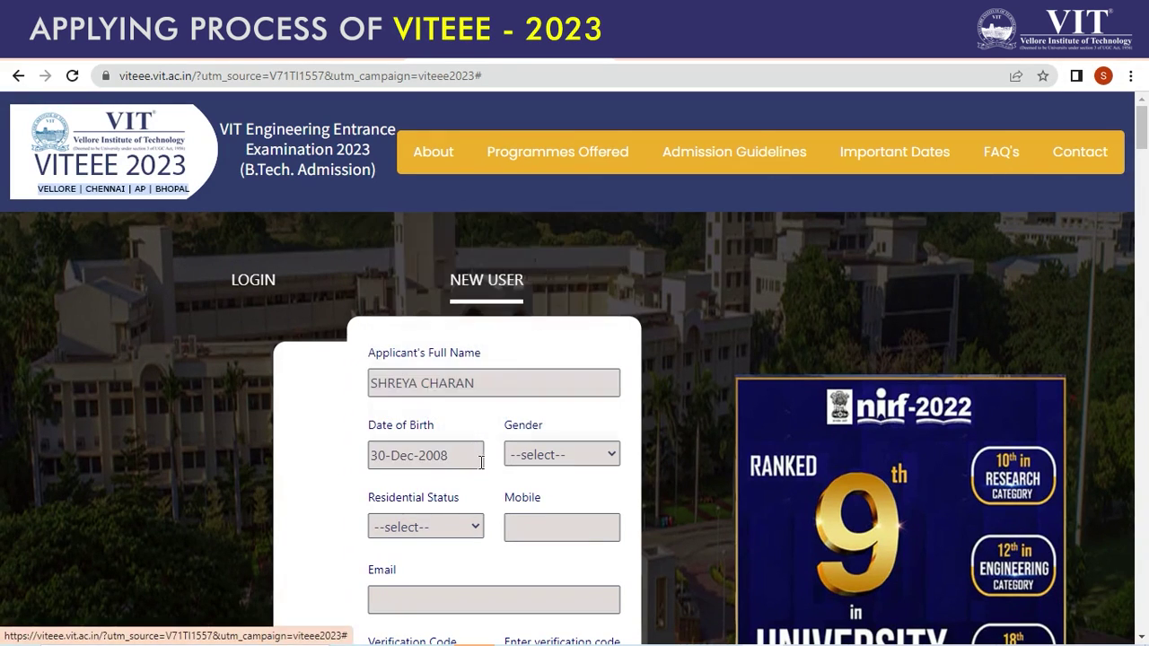
# - Set gender to Female and residential status to Indian, then enter the mobile number
pyautogui.click(526, 455)
pyautogui.click(530, 512)
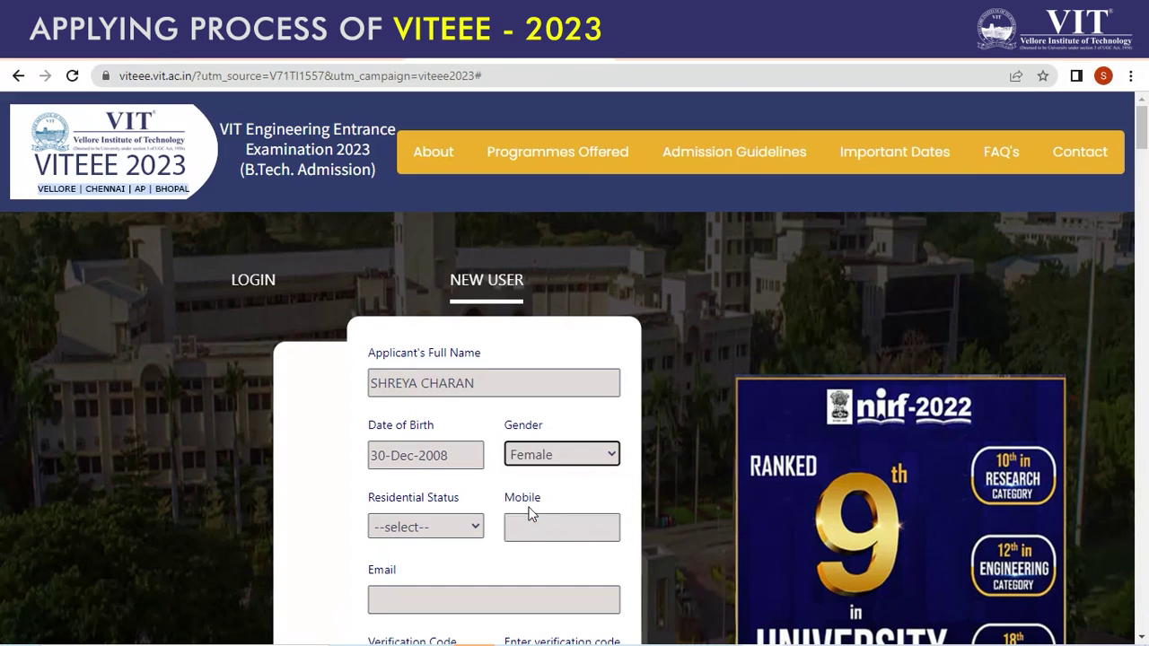
pyautogui.scroll(-2, 755, 384)
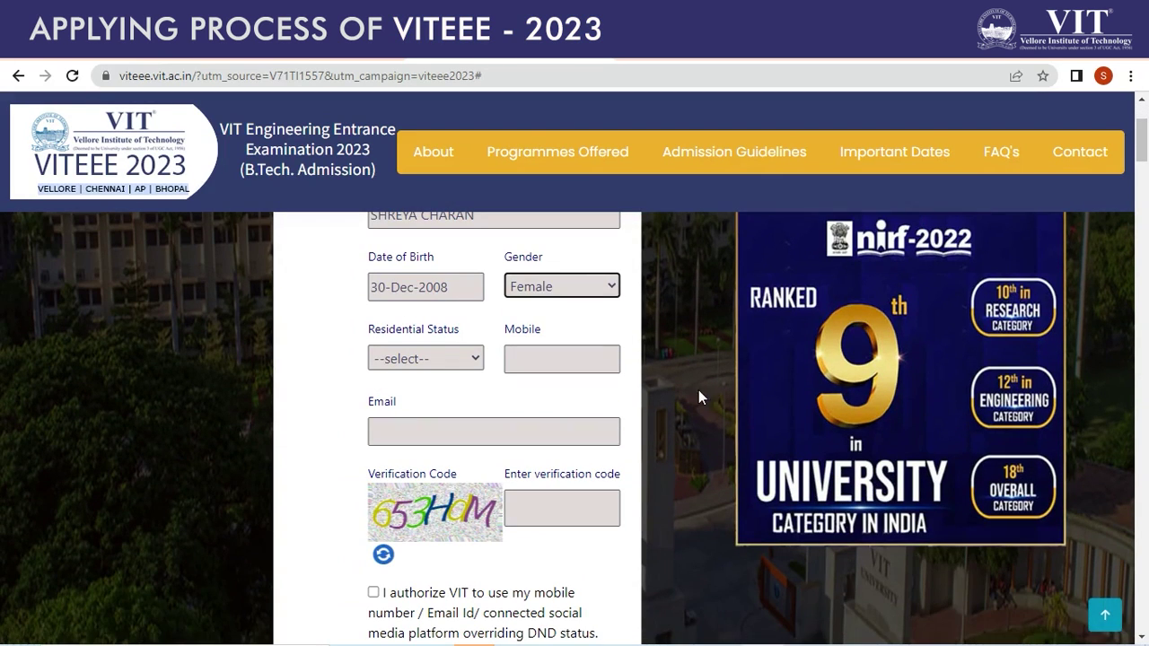
pyautogui.click(436, 360)
pyautogui.click(421, 395)
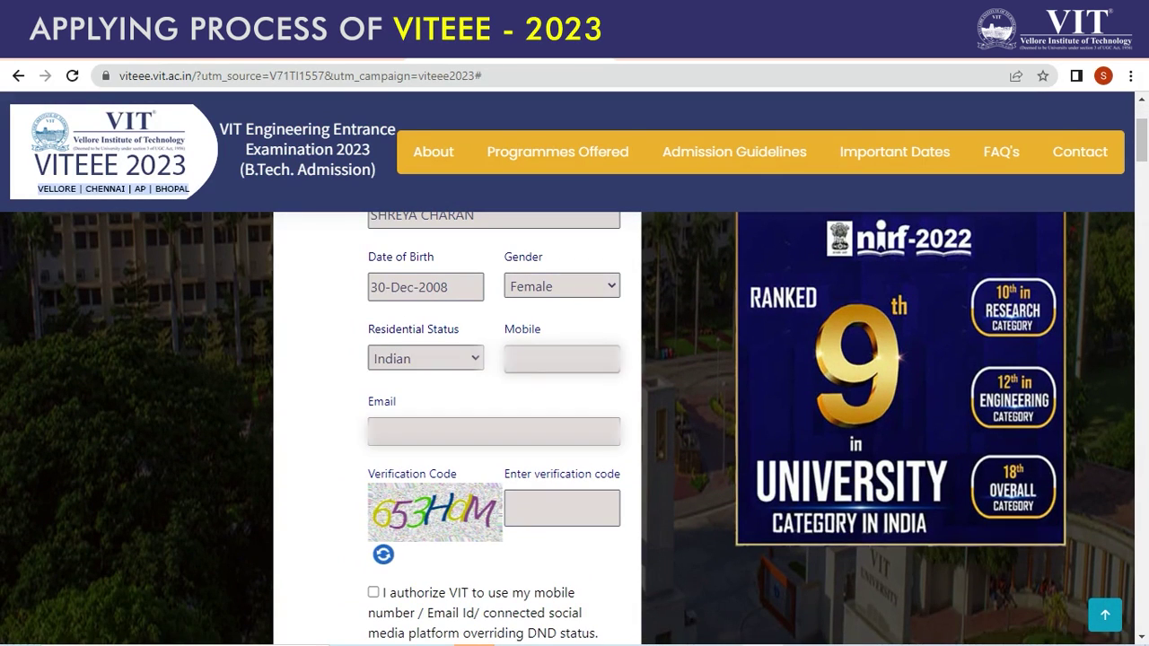
pyautogui.press('Tab')
pyautogui.write('987')
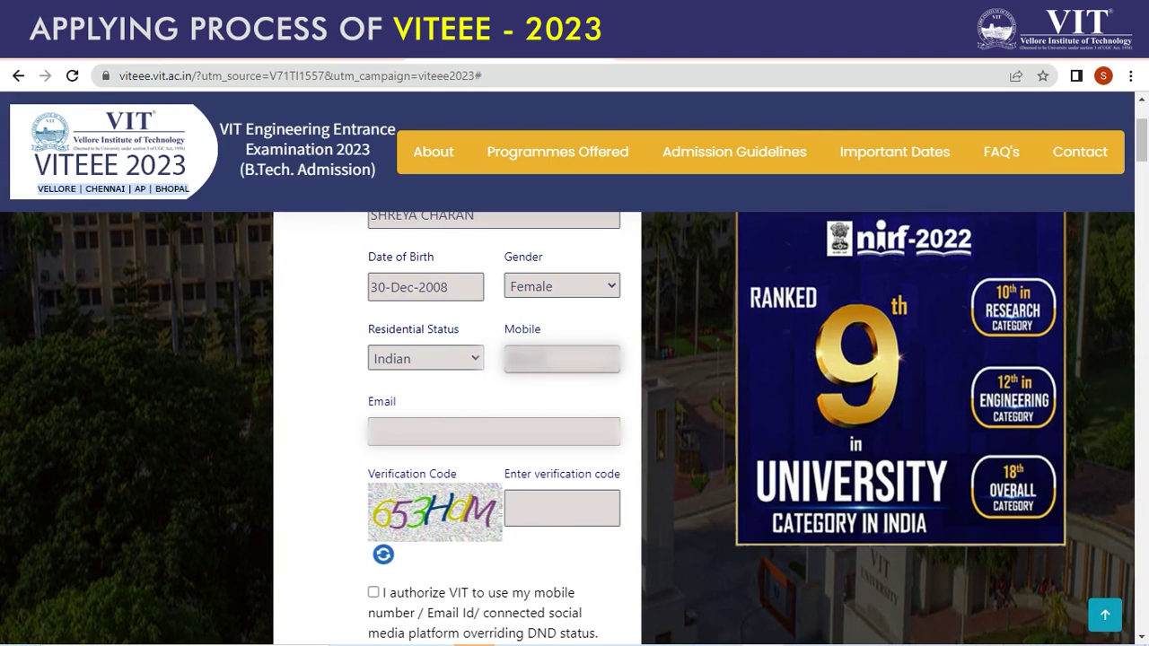
pyautogui.write('6543')
pyautogui.click(498, 443)
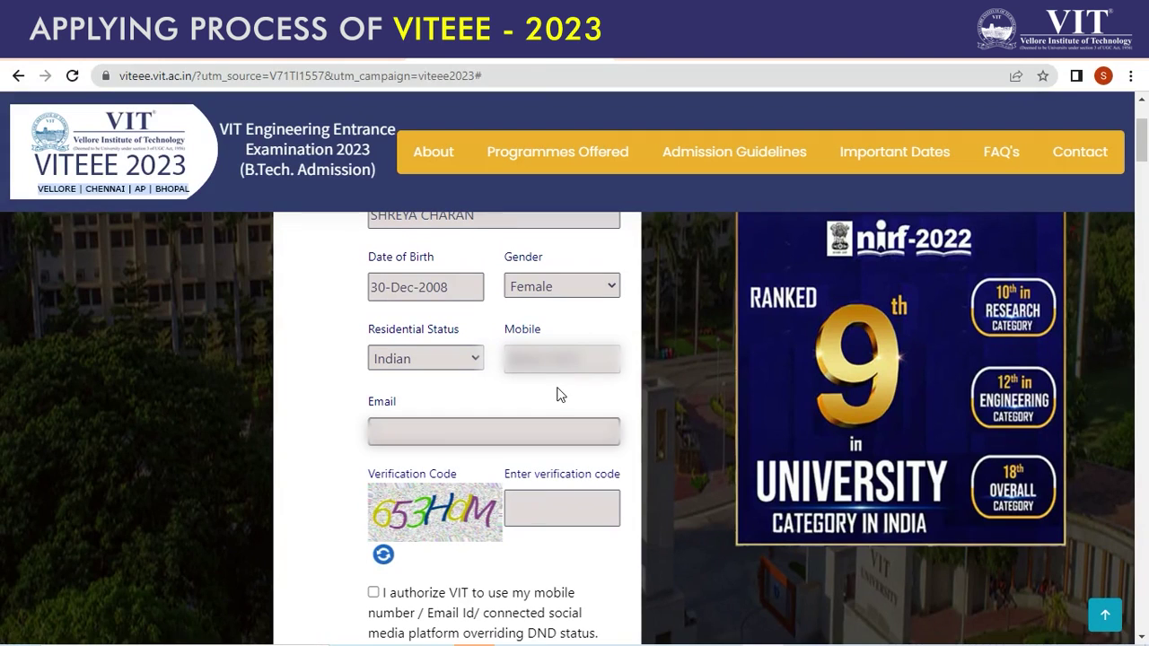
# - Enter the applicant's e-mail address in the Email field
pyautogui.write('shrey')
pyautogui.press('BackSpace')
pyautogui.press('BackSpace')
pyautogui.press('BackSpace')
pyautogui.press('BackSpace')
pyautogui.press('BackSpace')
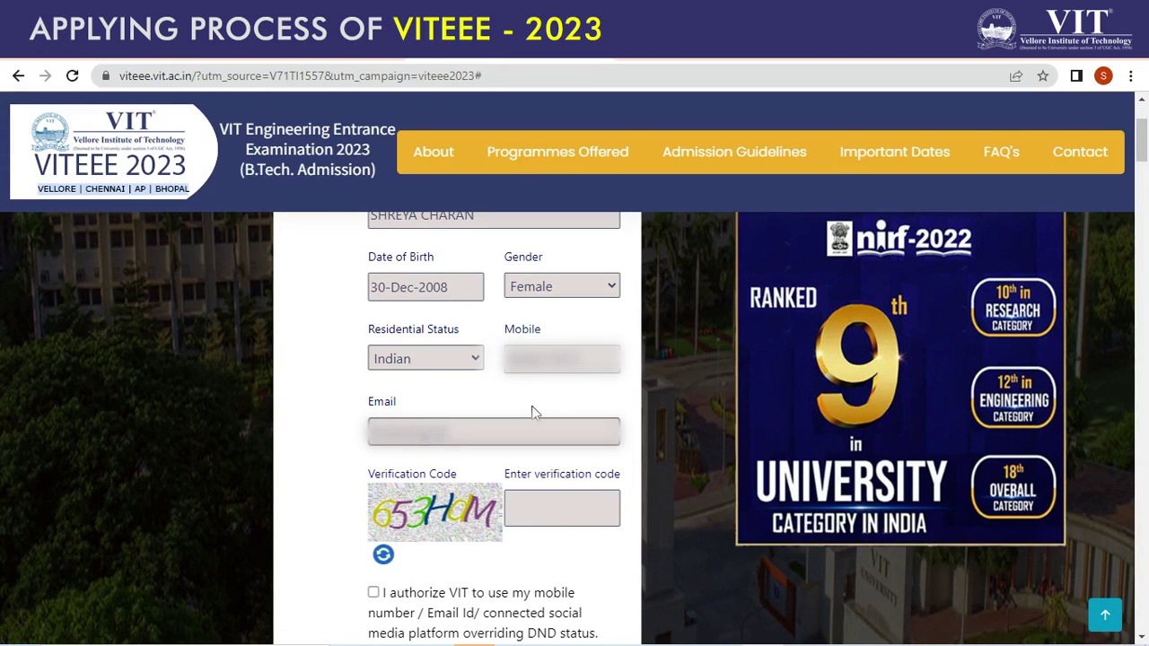
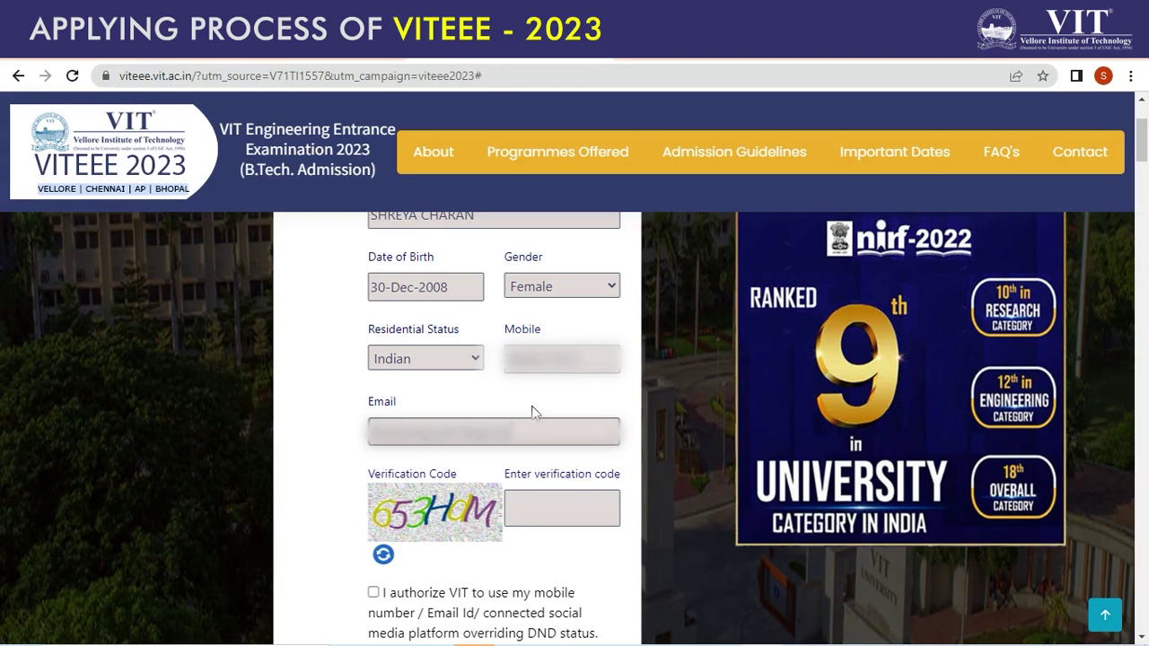
pyautogui.click(548, 508)
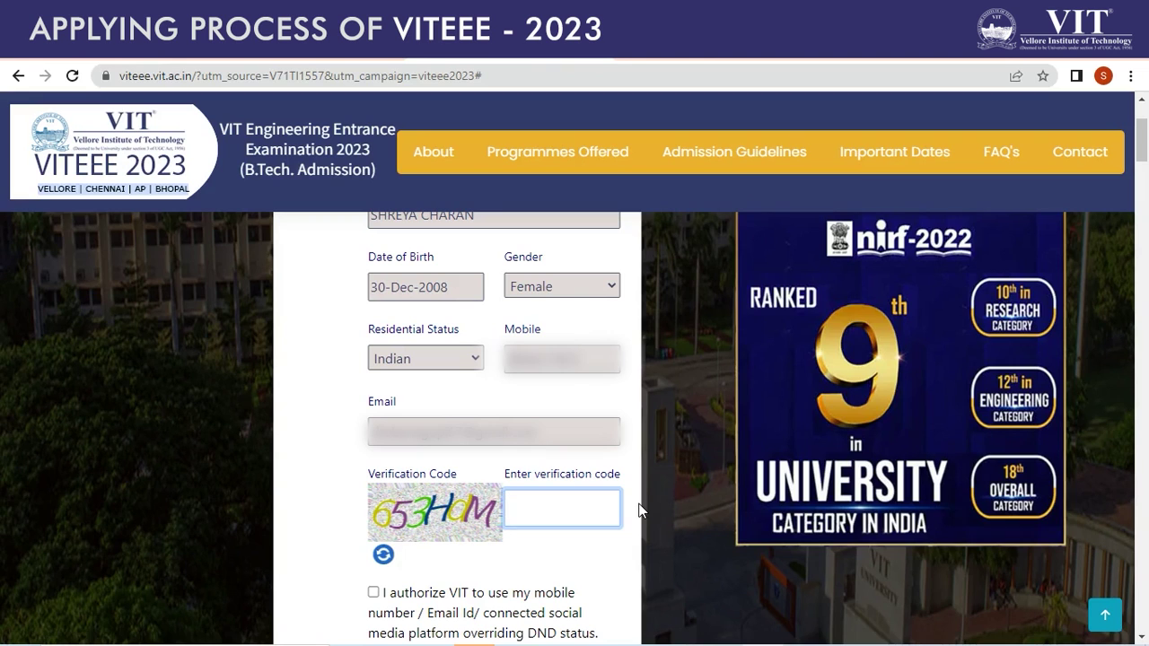
pyautogui.click(374, 593)
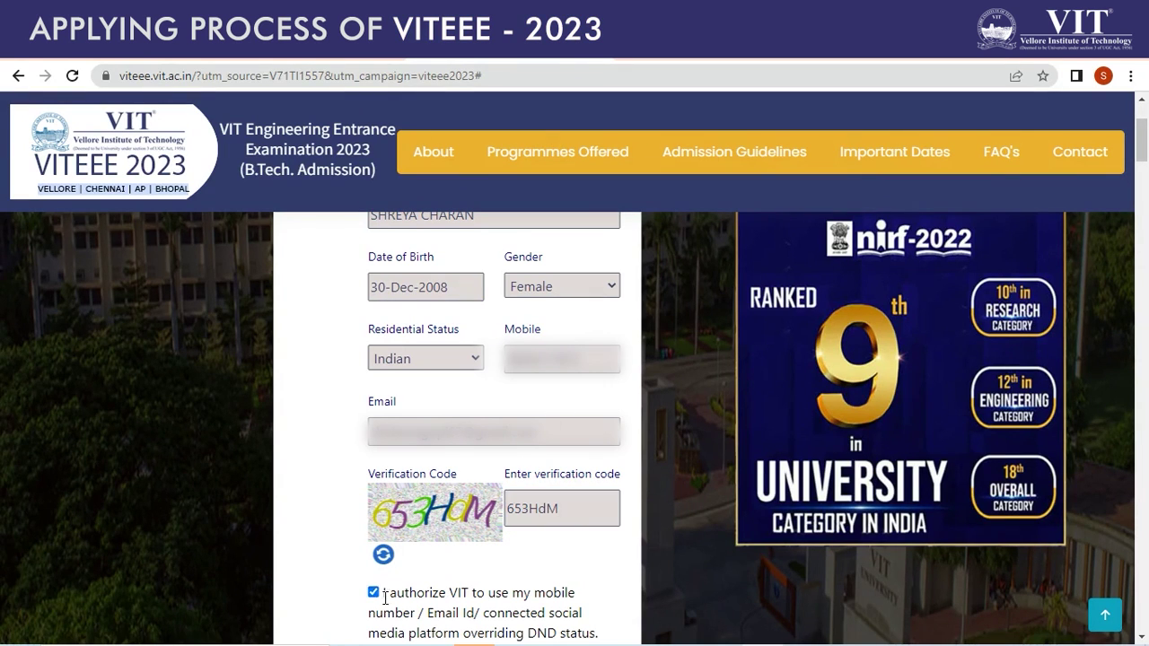
pyautogui.scroll(-2, 537, 539)
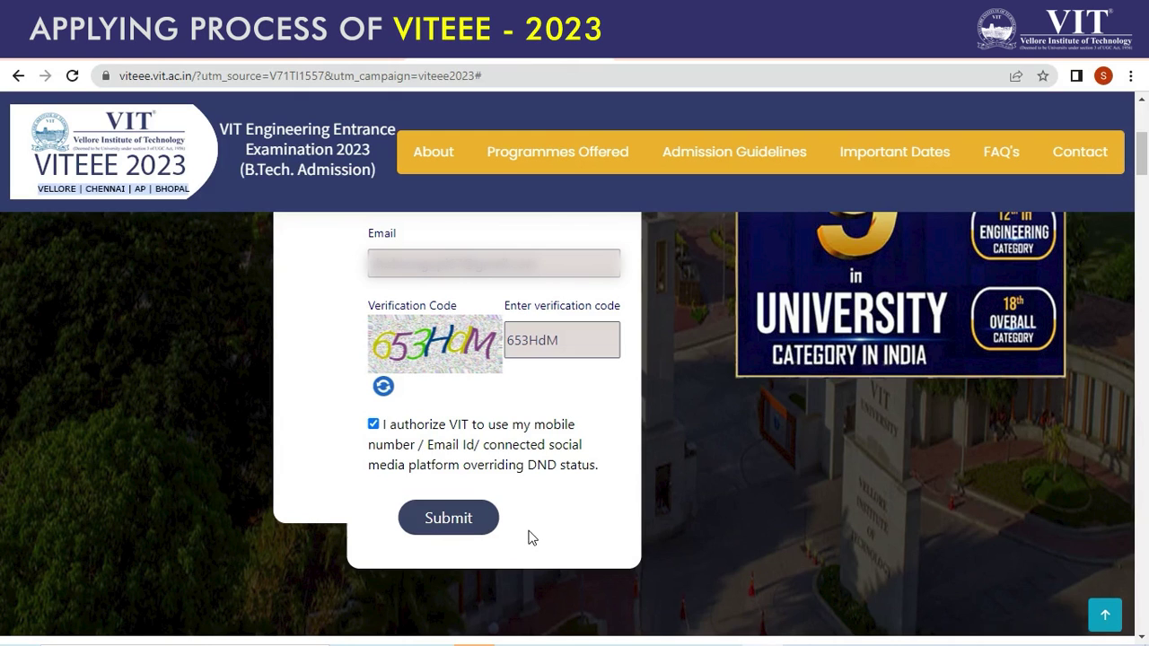
pyautogui.click(472, 528)
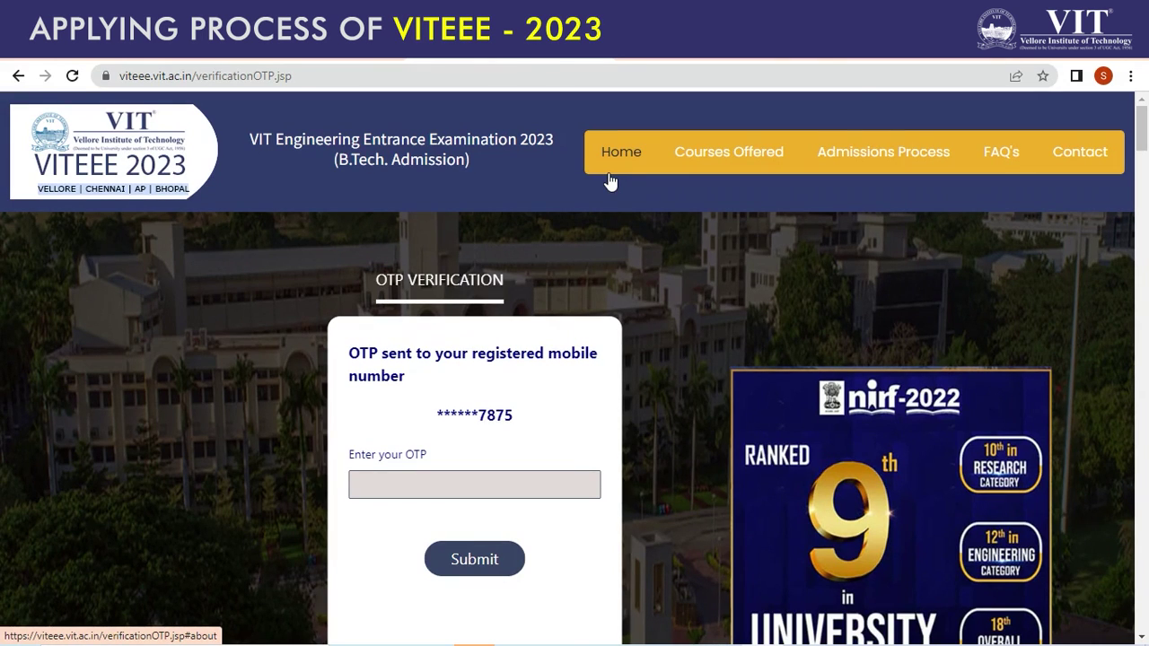
# - Enter the received one-time password and submit it for verification
pyautogui.click(469, 479)
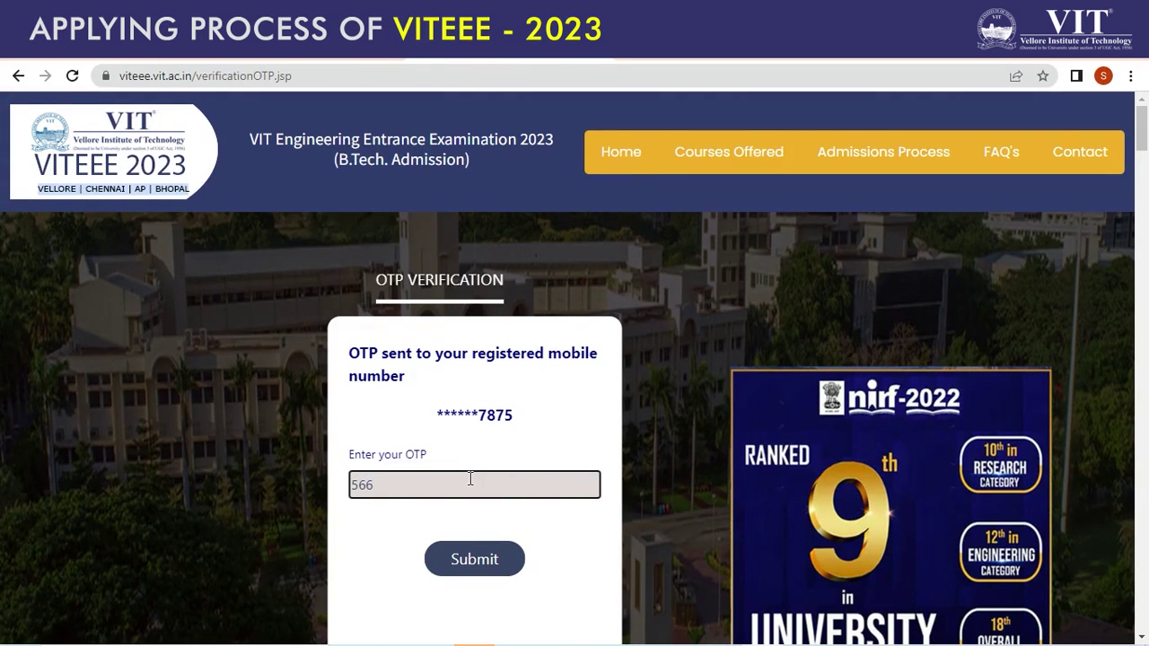
pyautogui.click(476, 567)
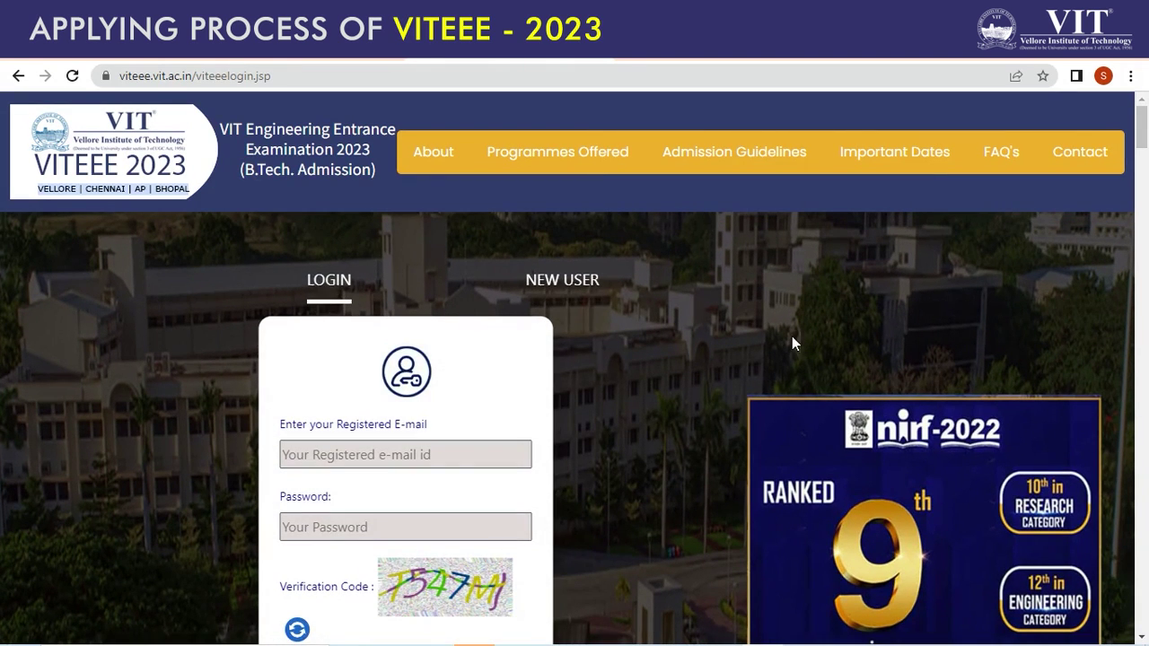
# - Enter the registered e-mail and the password copied from the Login Credentials mail
pyautogui.scroll(-1, 778, 340)
pyautogui.write('email')
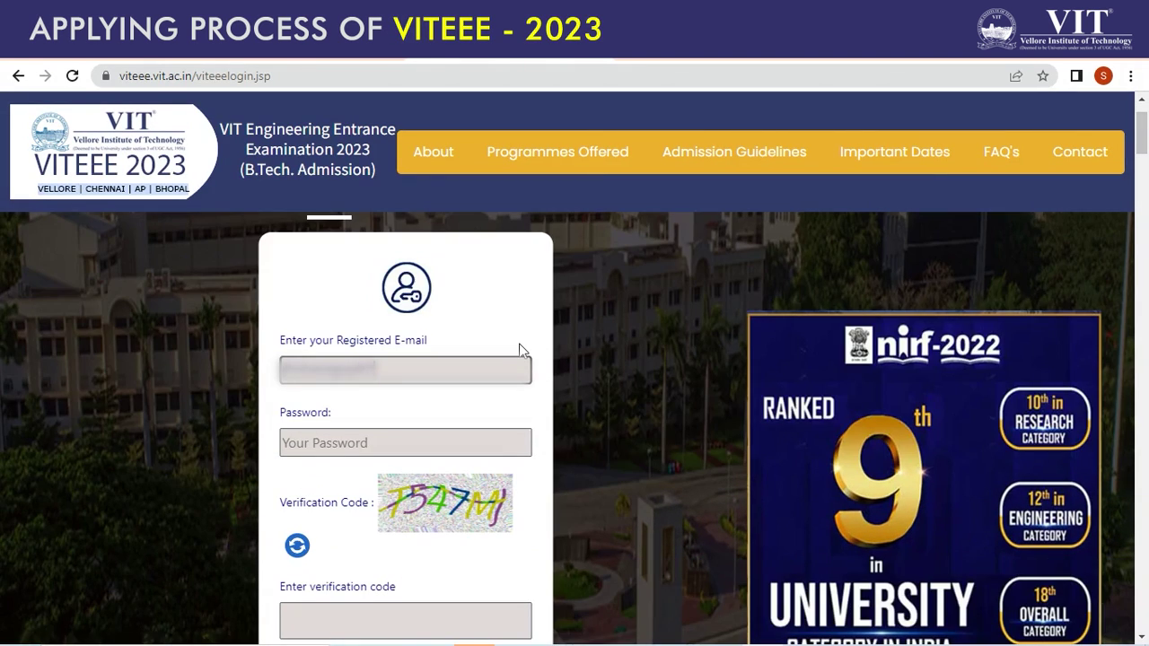
pyautogui.write('@gmail.com')
pyautogui.click(437, 442)
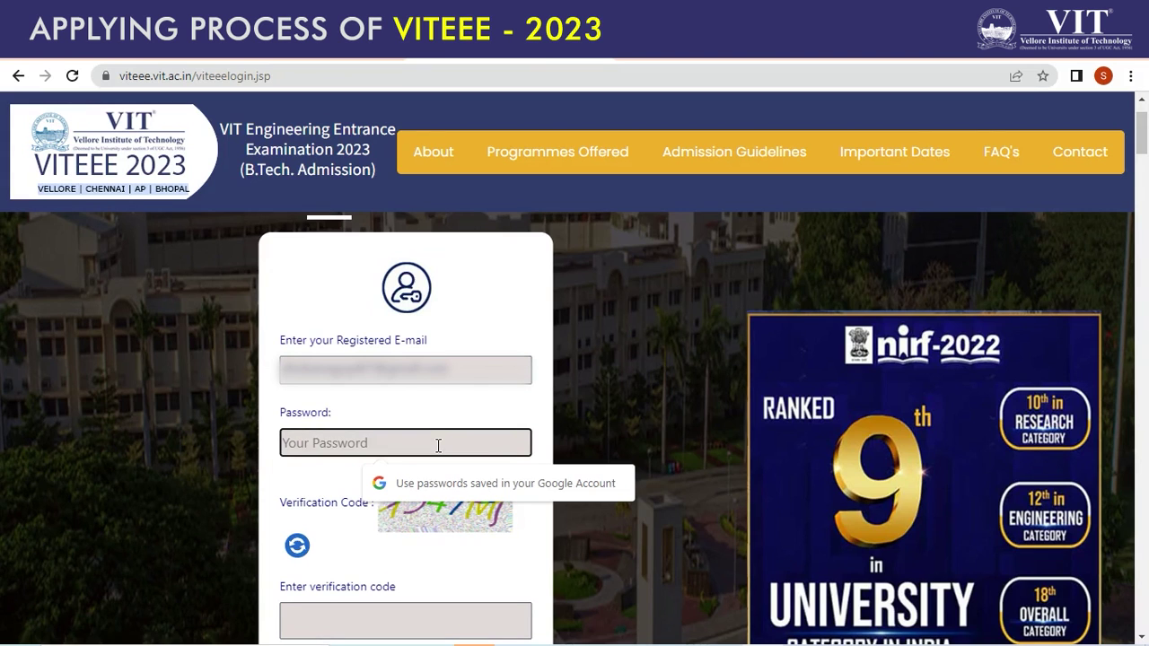
pyautogui.write('********')
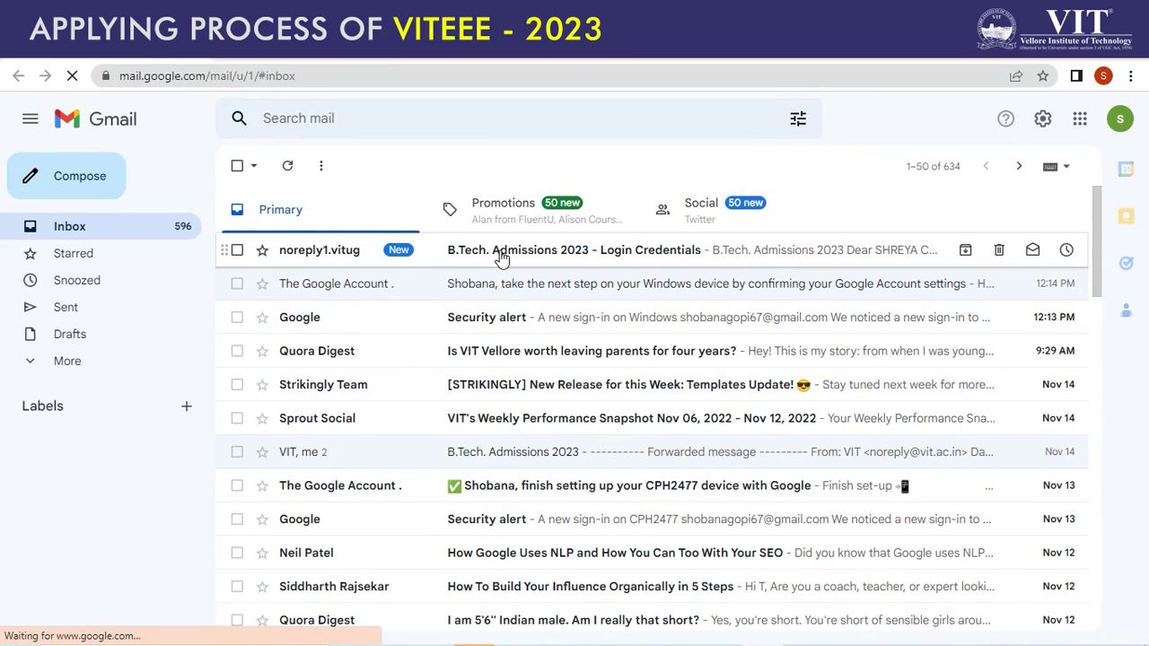
pyautogui.click(503, 256)
pyautogui.moveTo(400, 532); pyautogui.dragTo(343, 533)
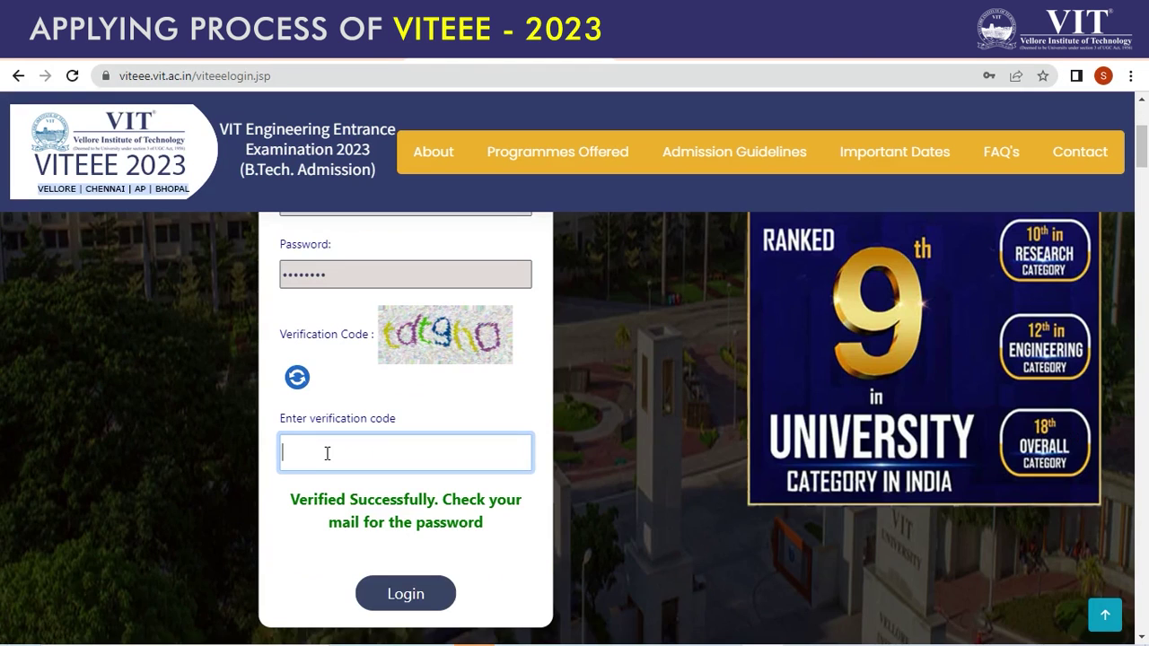
# - Log in, go to Information and Guidelines then Application form, and accept the declaration
pyautogui.click(405, 594)
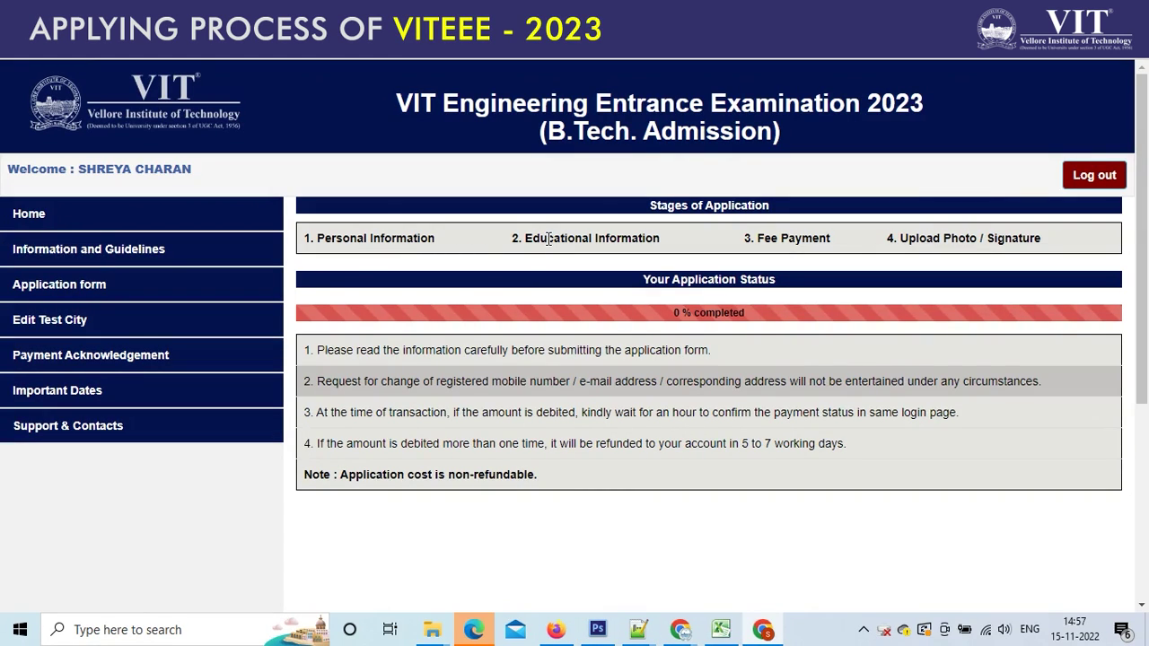
pyautogui.click(184, 259)
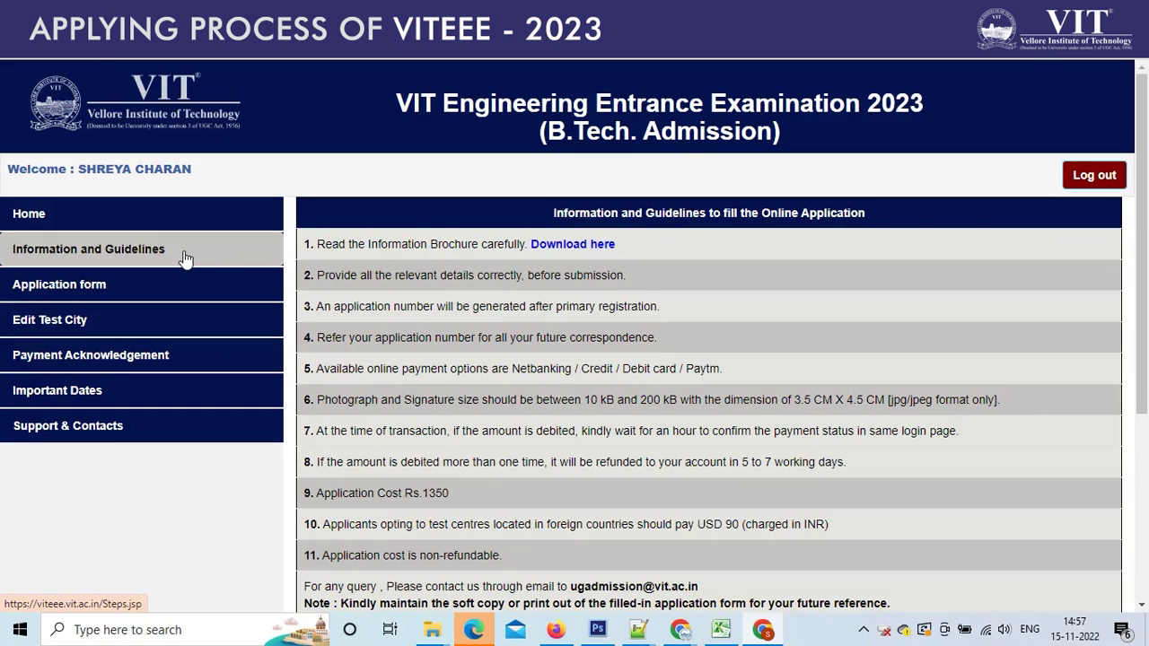
pyautogui.click(97, 285)
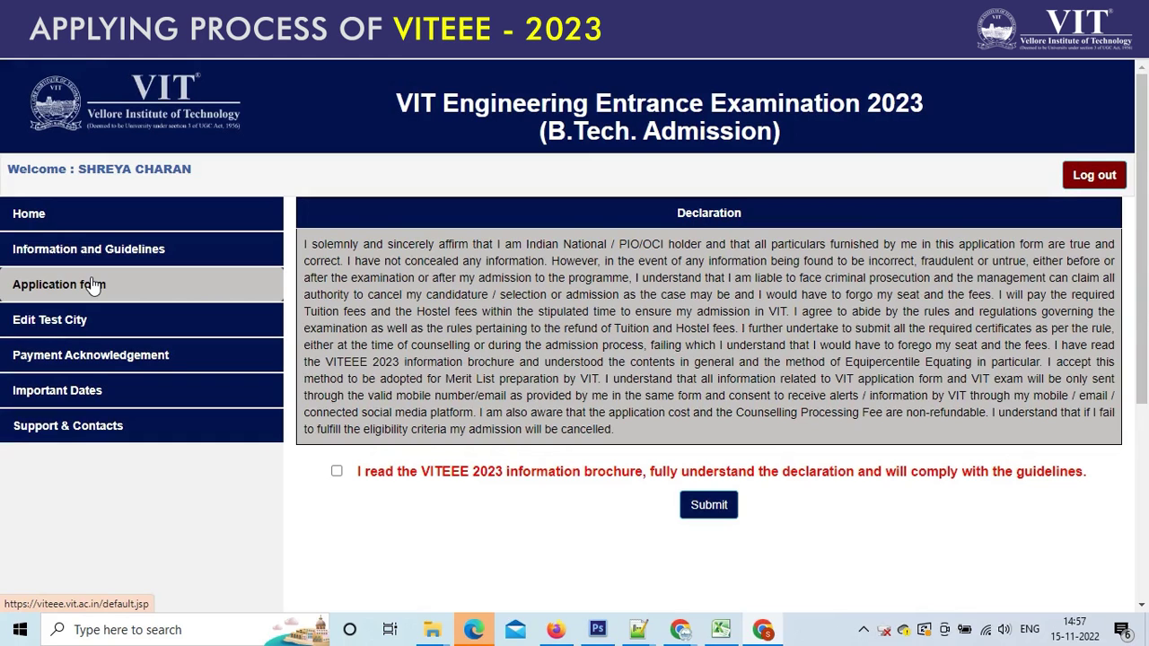
pyautogui.click(336, 472)
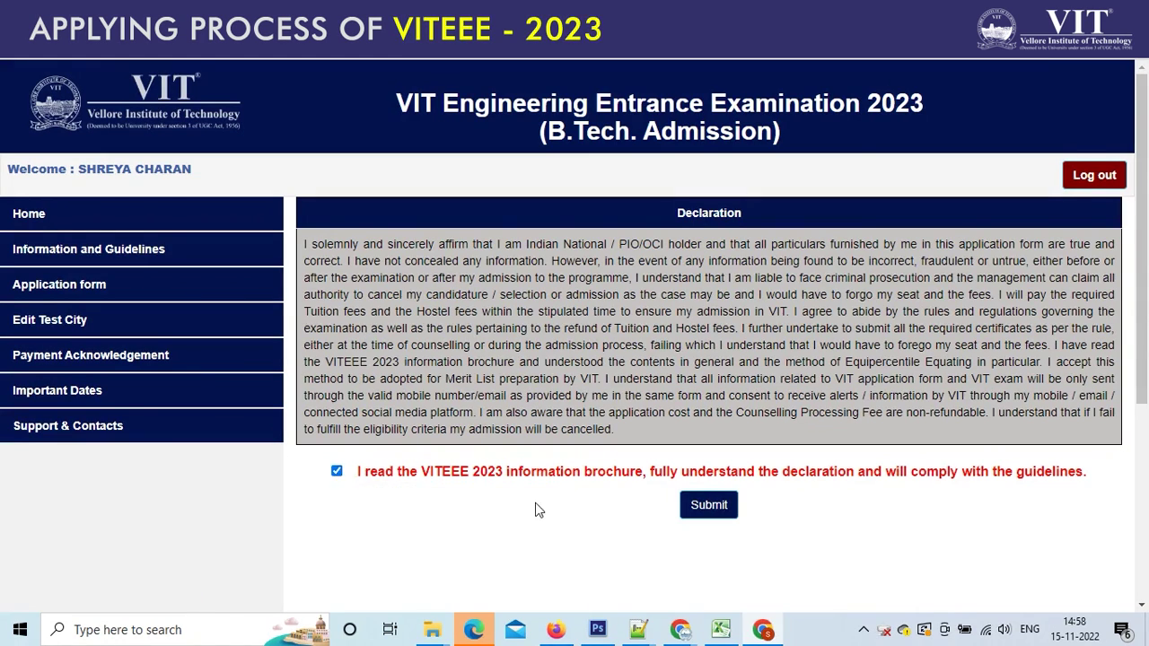
# - Set religion Hinduism, community OBC / BC, EWS No, mother tongue Hindi, native state Tamil Nadu
pyautogui.click(708, 505)
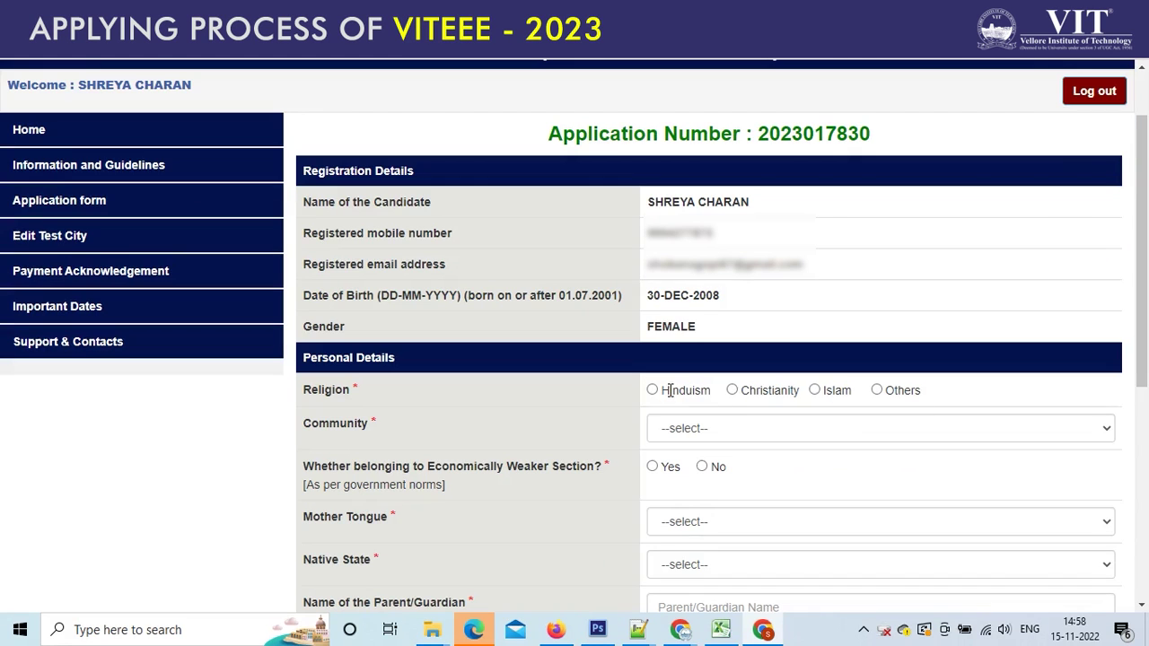
pyautogui.click(653, 391)
pyautogui.click(697, 431)
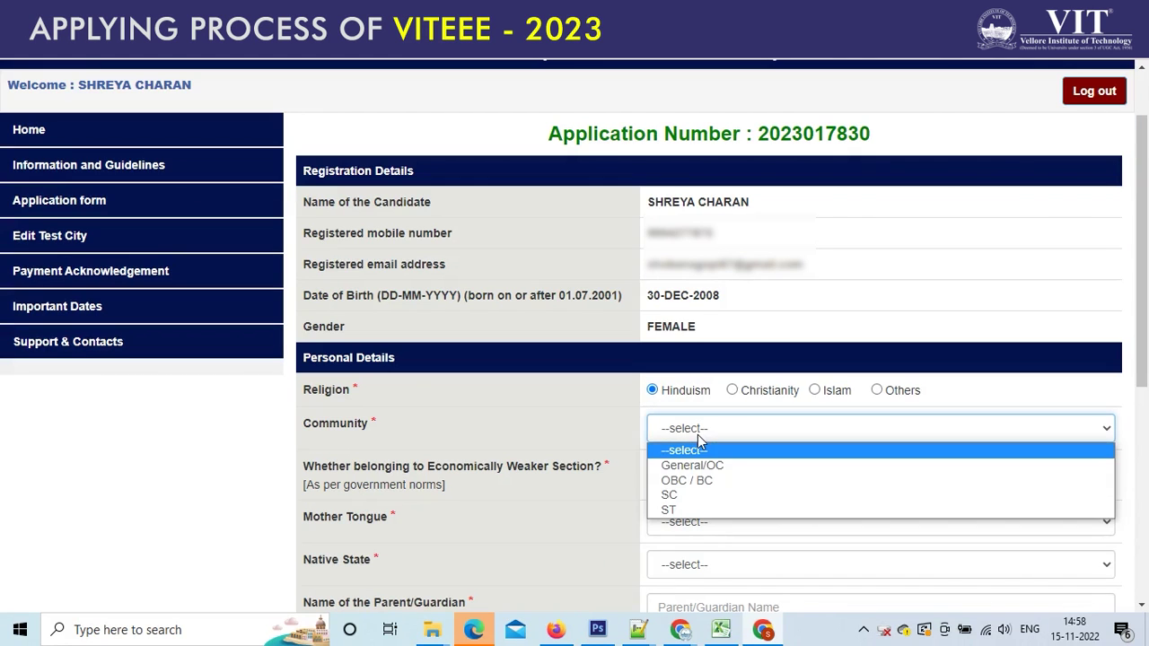
pyautogui.click(700, 480)
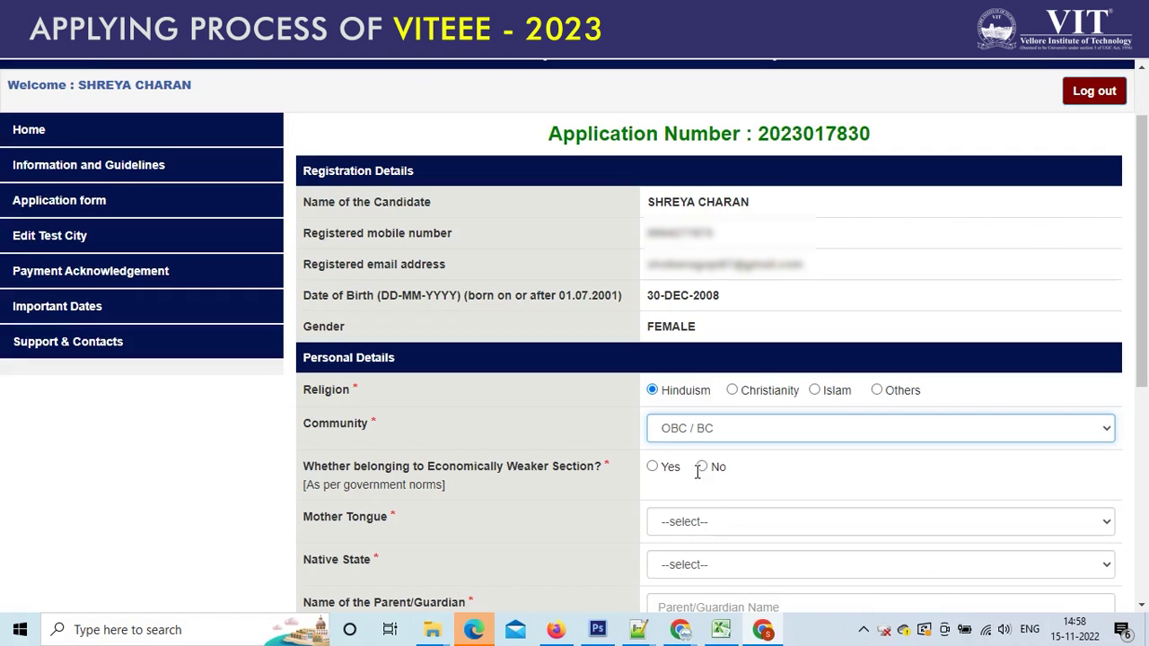
pyautogui.click(702, 467)
pyautogui.scroll(-2, 808, 449)
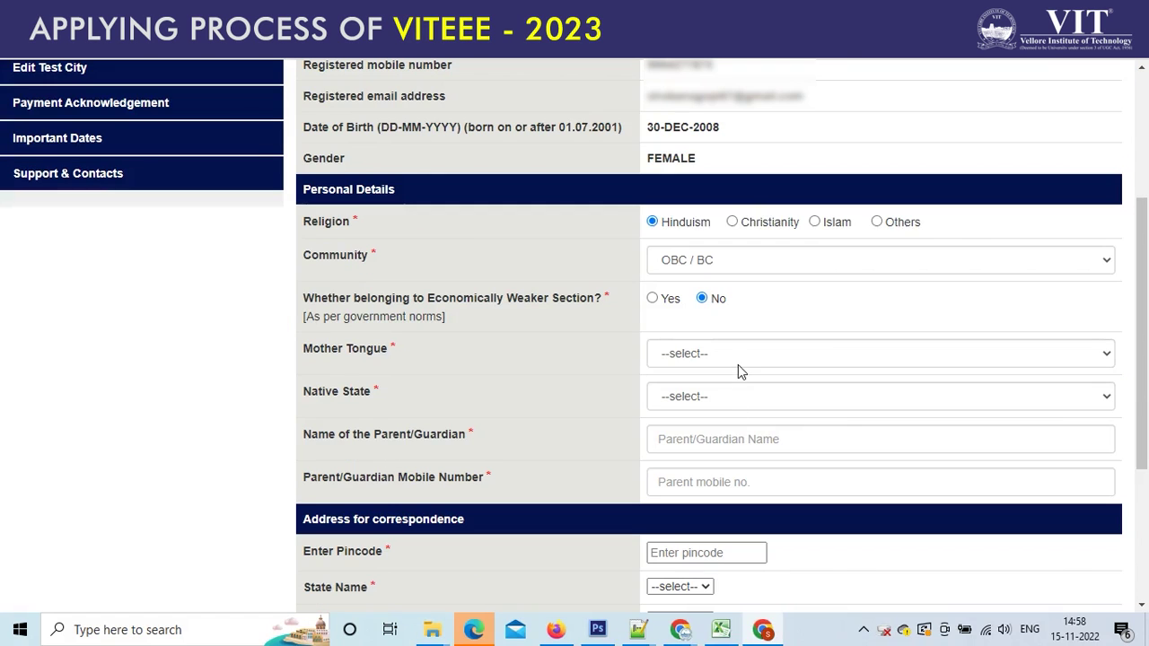
pyautogui.click(725, 353)
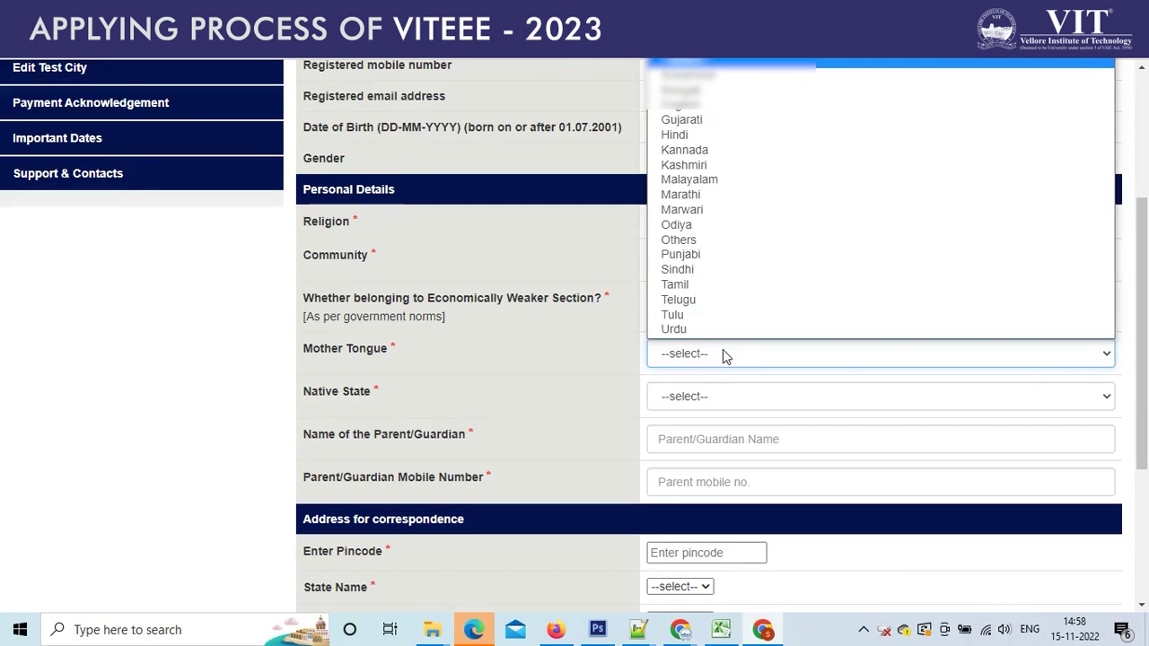
pyautogui.click(720, 136)
pyautogui.click(707, 401)
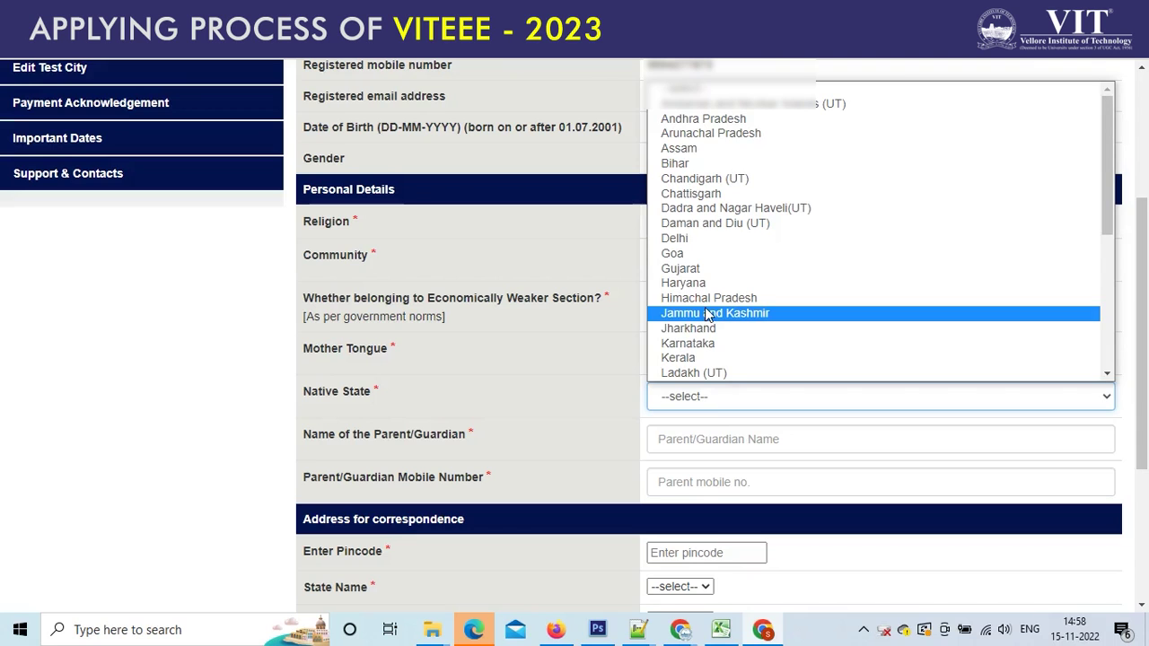
pyautogui.scroll(-3, 709, 323)
pyautogui.click(742, 372)
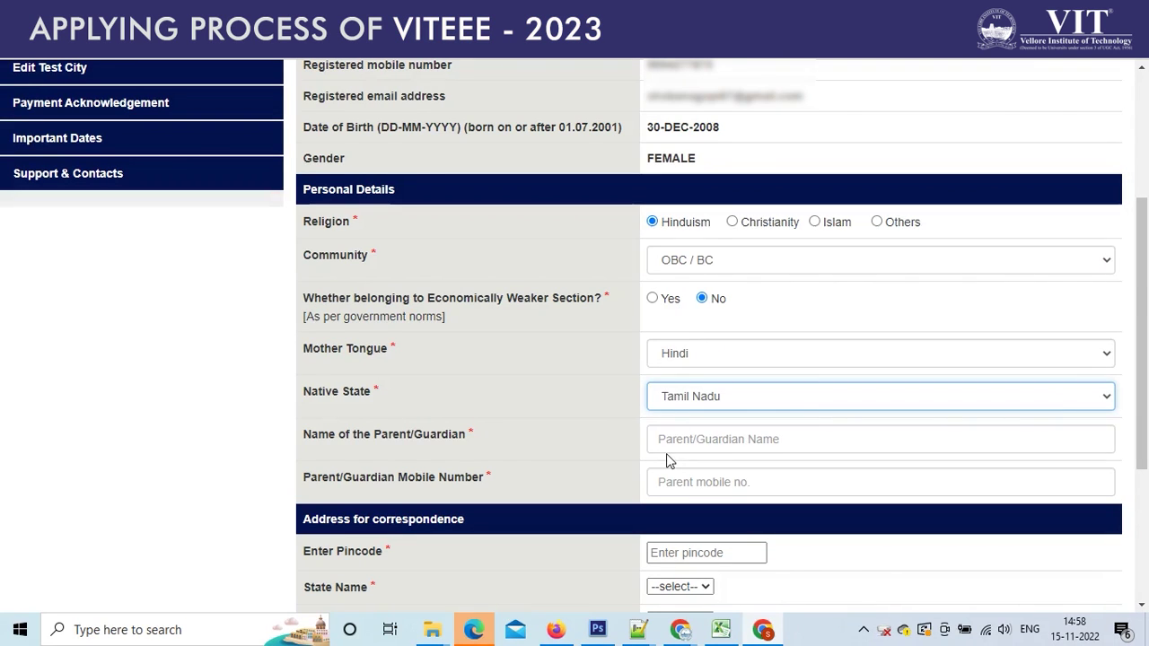
# - Enter the parent or guardian's name and mobile number
pyautogui.click(682, 444)
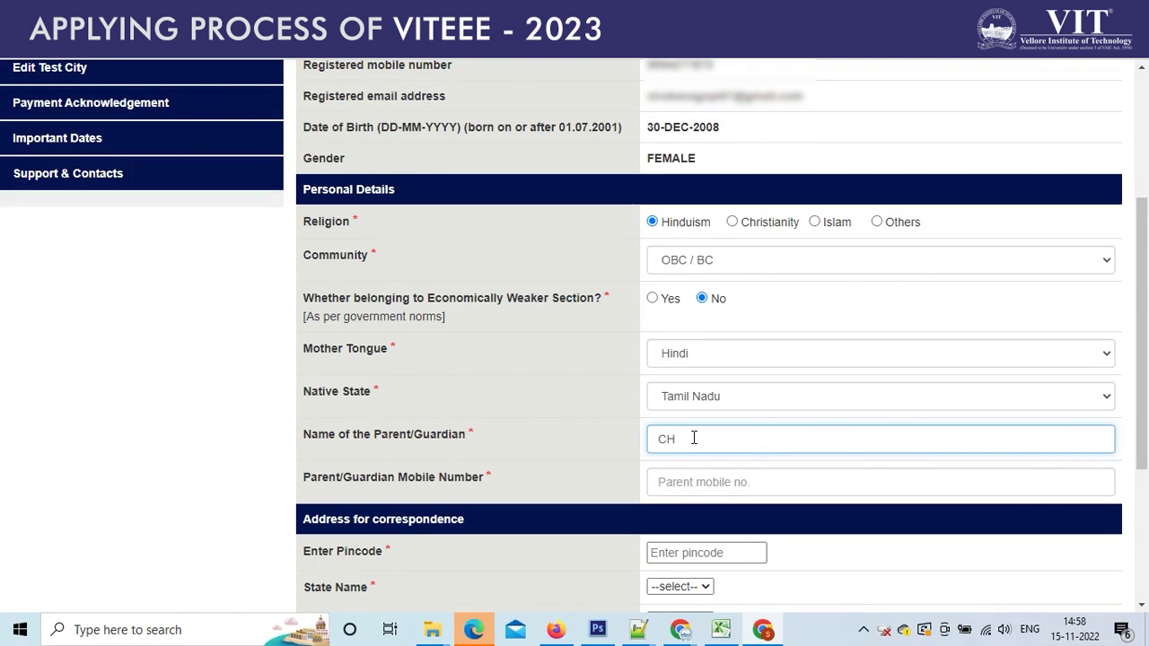
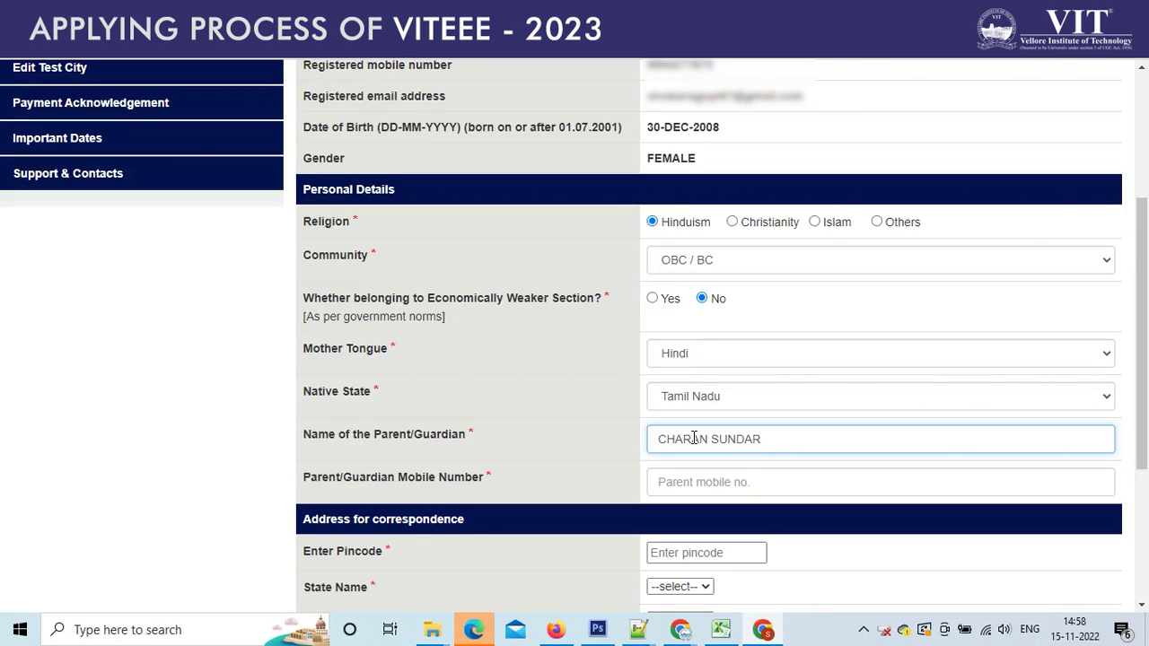
pyautogui.click(694, 484)
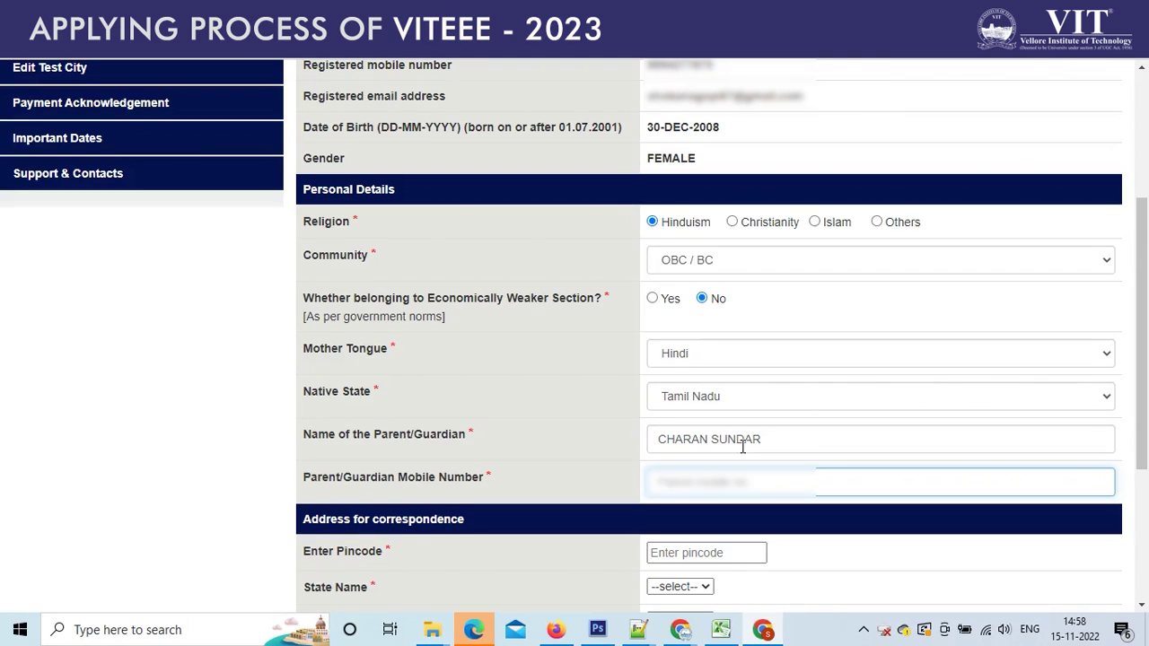
pyautogui.write('99412')
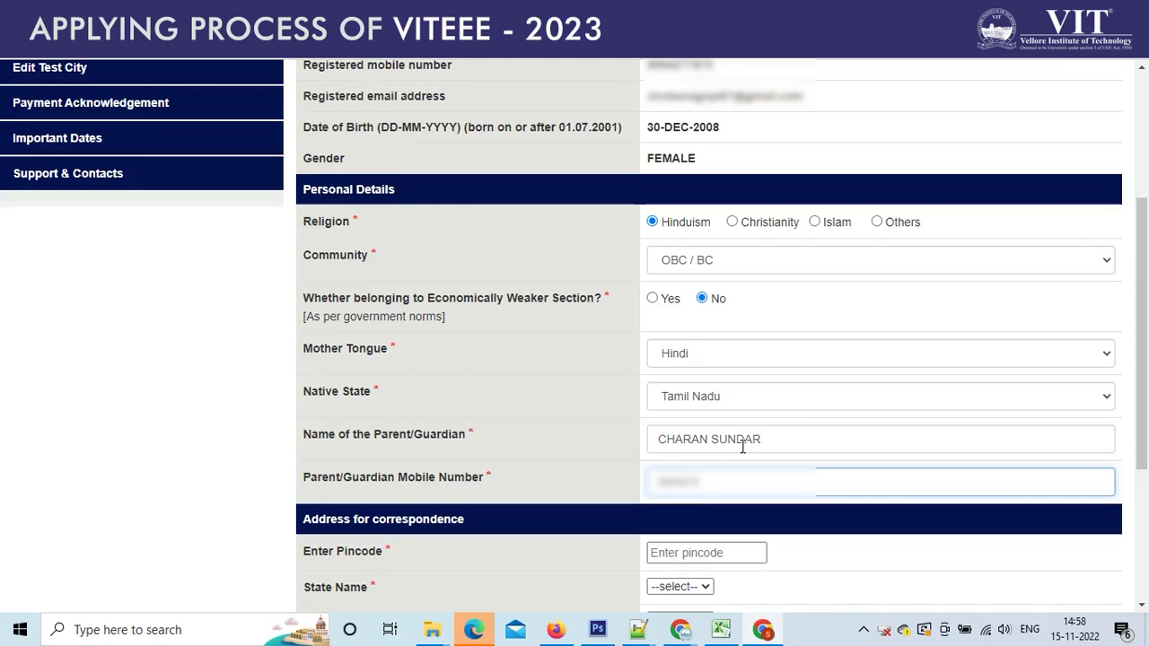
pyautogui.write('75')
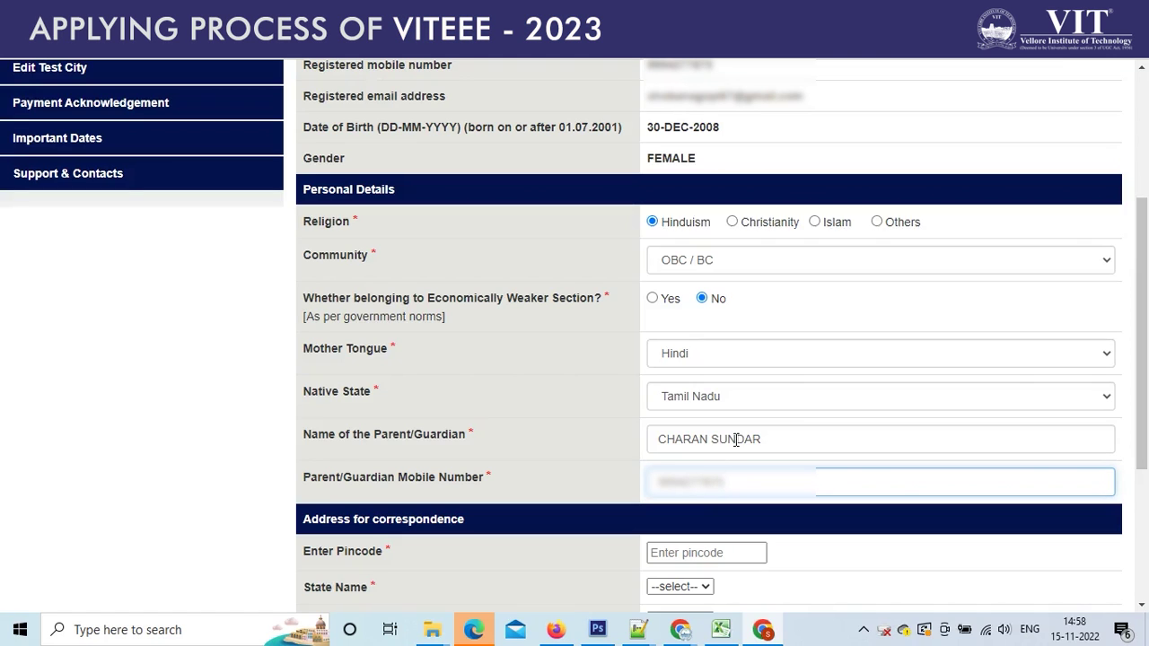
# - Set the address pincode 632014, state TAMIL NADU and district VELLORE
pyautogui.click(739, 552)
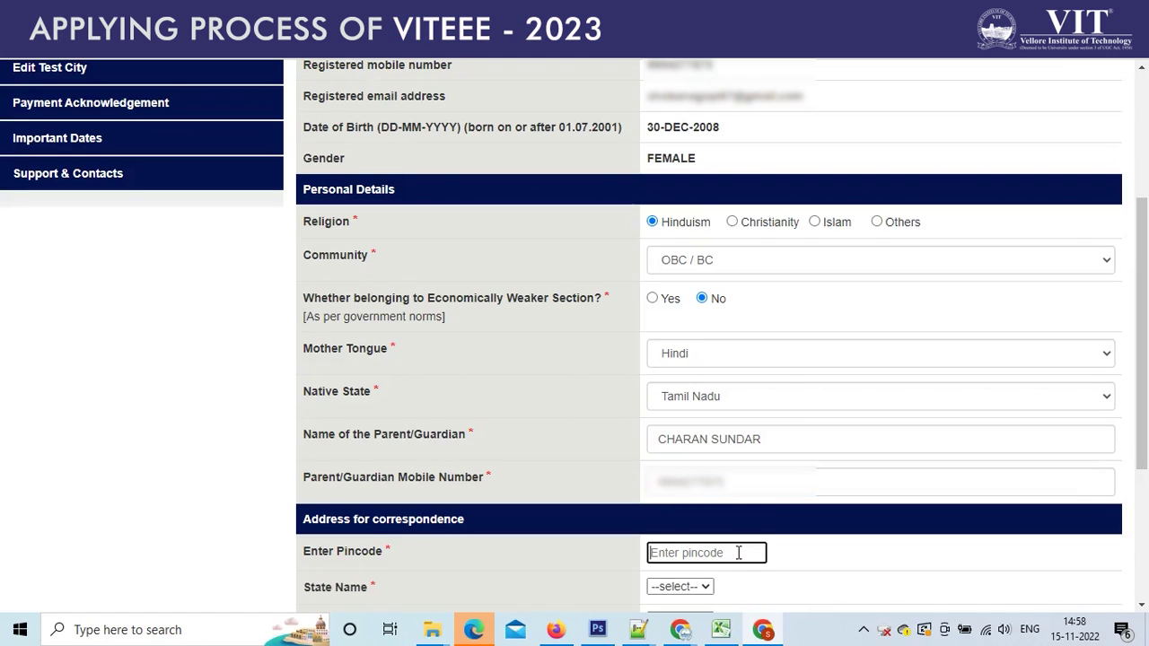
pyautogui.write('63201')
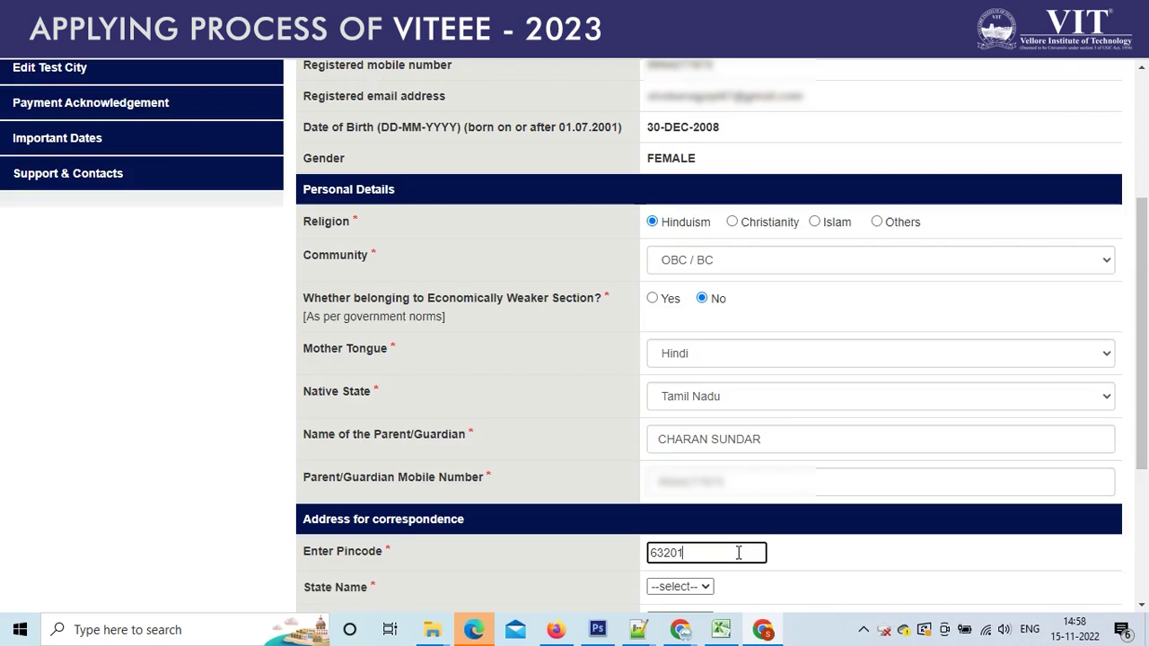
pyautogui.write('4')
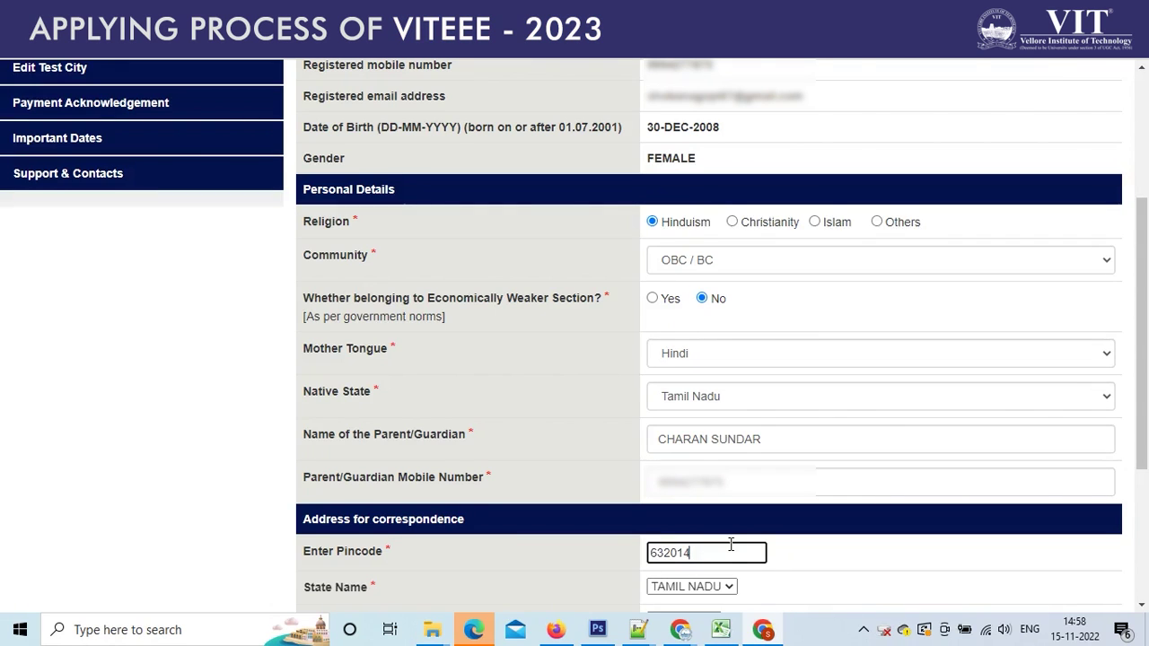
pyautogui.scroll(-1, 734, 544)
pyautogui.click(699, 503)
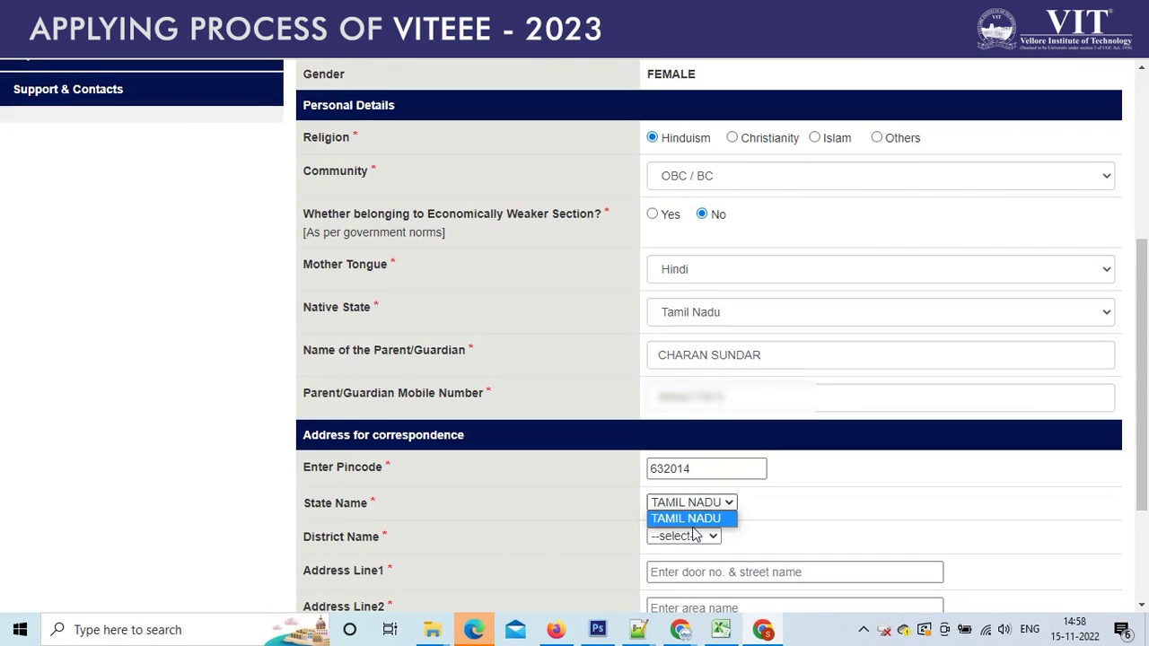
pyautogui.click(704, 518)
pyautogui.click(689, 536)
pyautogui.click(688, 552)
pyautogui.click(687, 537)
pyautogui.click(679, 567)
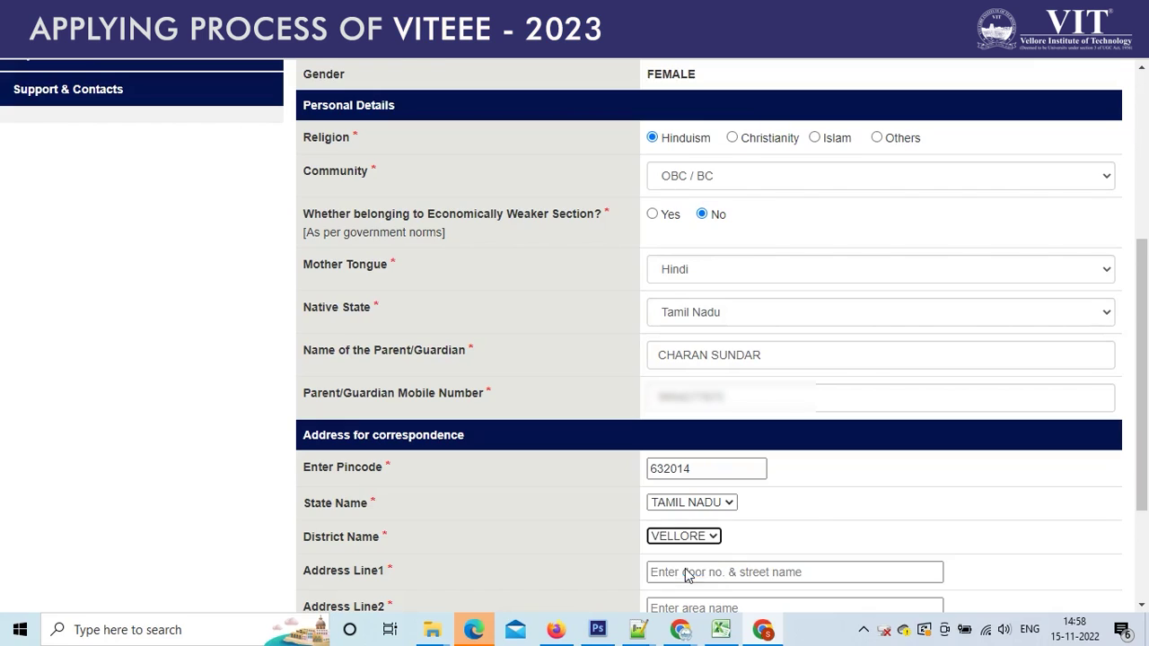
# - Fill in both address lines and town KATPADI, then save and continue
pyautogui.click(770, 572)
pyautogui.scroll(-2, 771, 403)
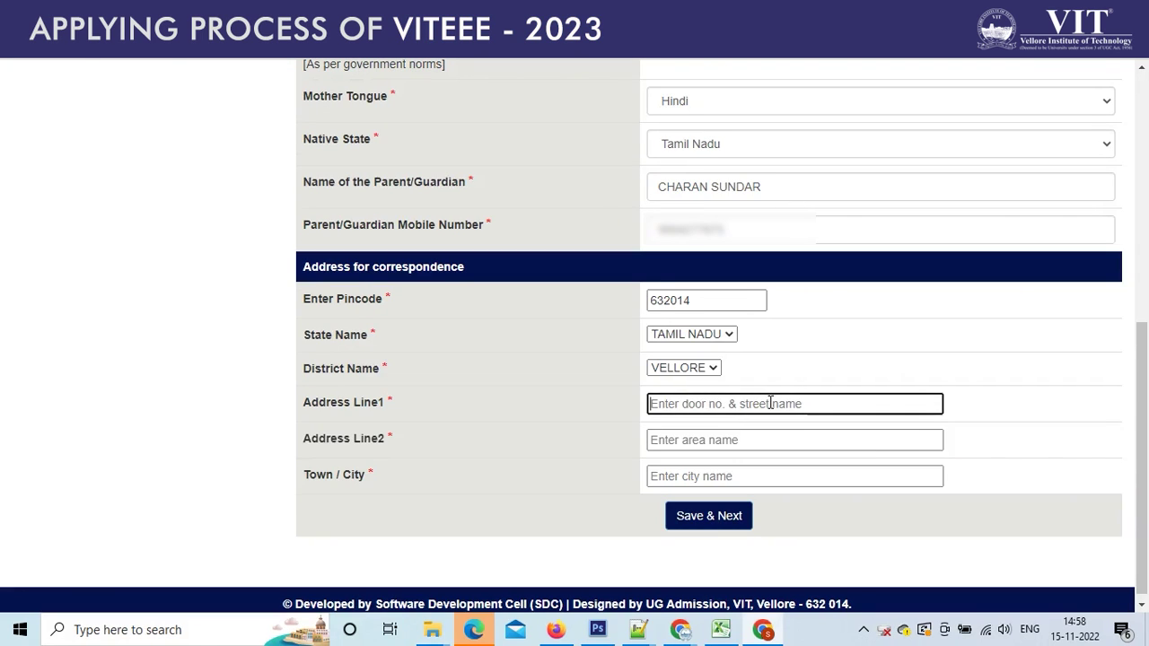
pyautogui.write('NEW S')
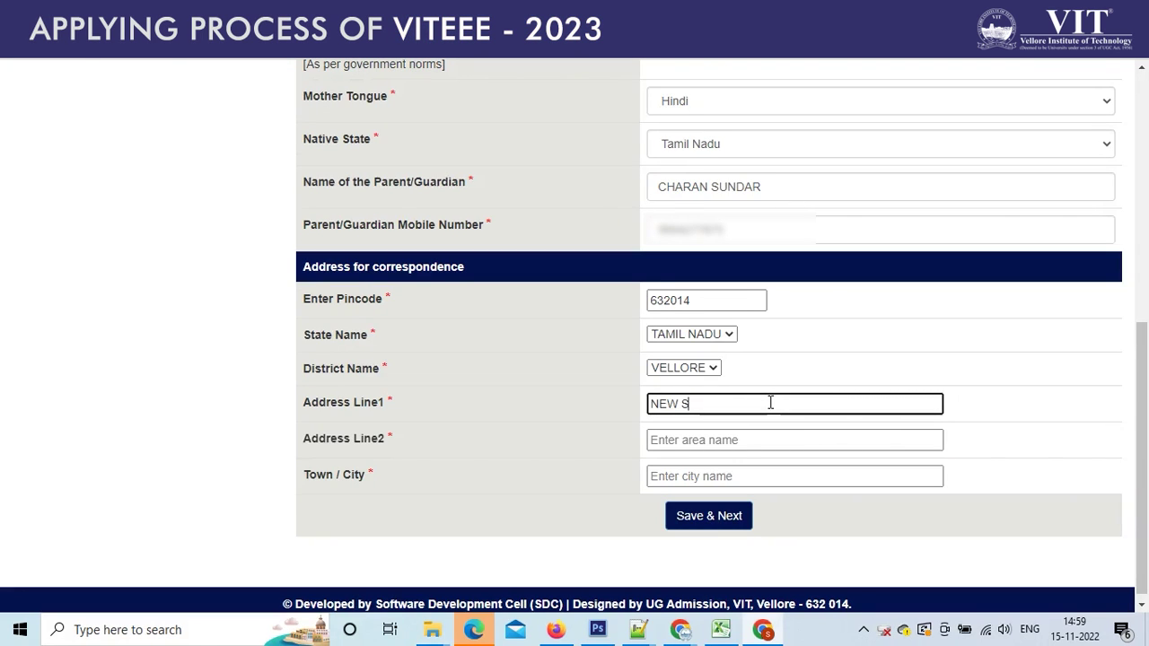
pyautogui.write('TREET')
pyautogui.click(738, 438)
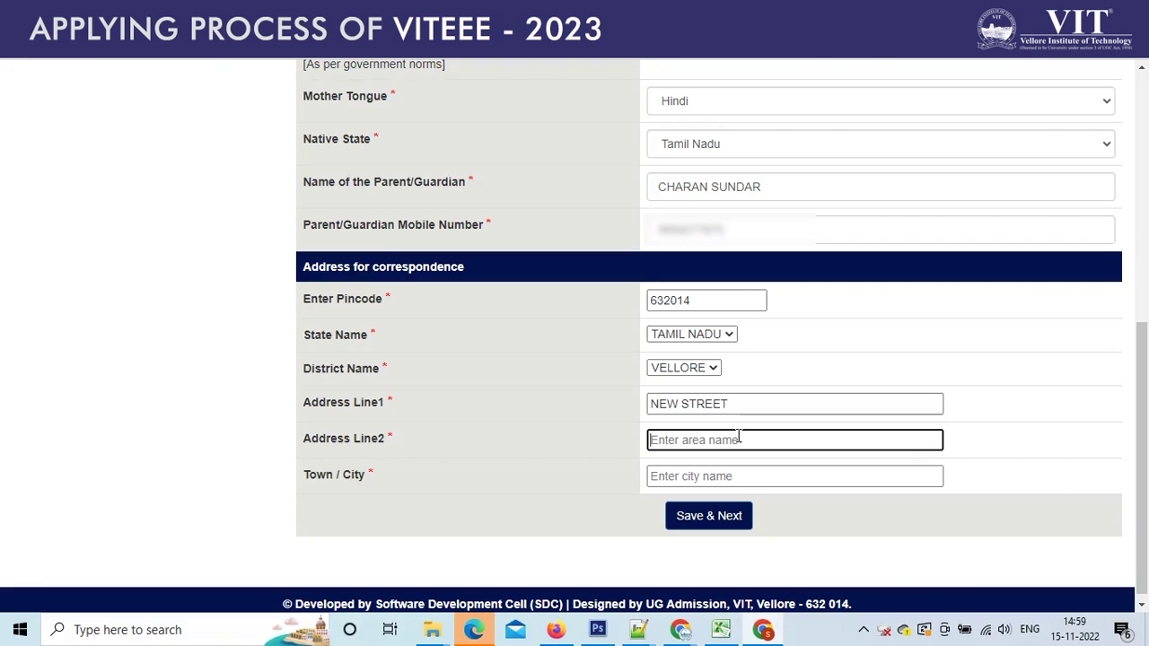
pyautogui.write('GANDHI ROAD')
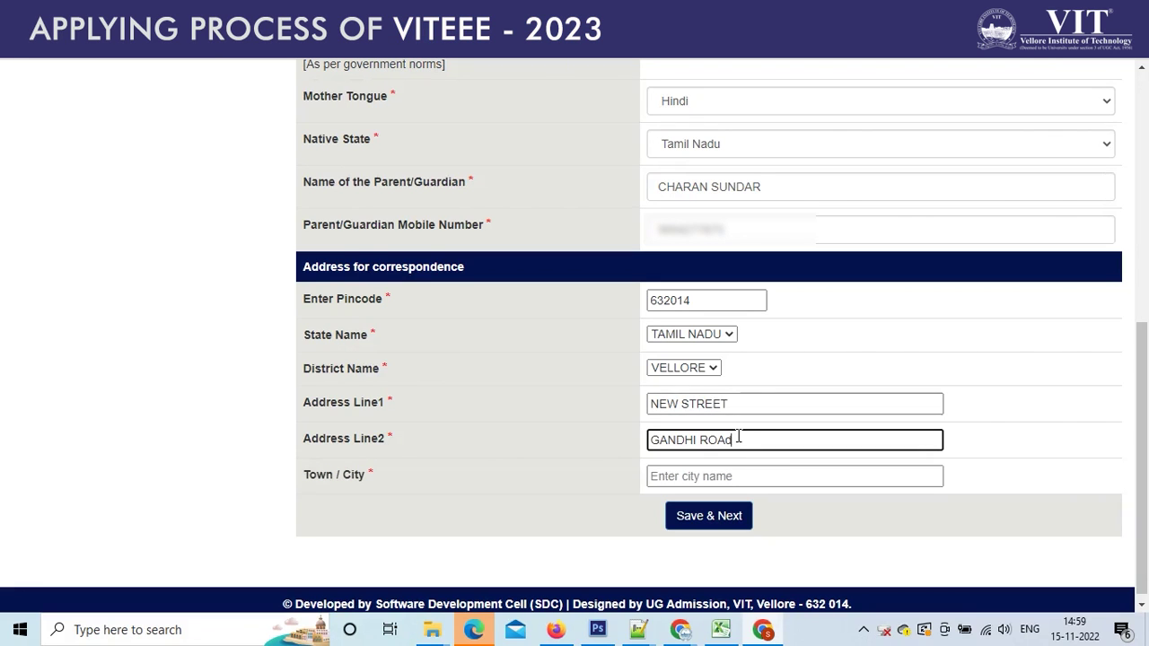
pyautogui.press('Tab')
pyautogui.write('K')
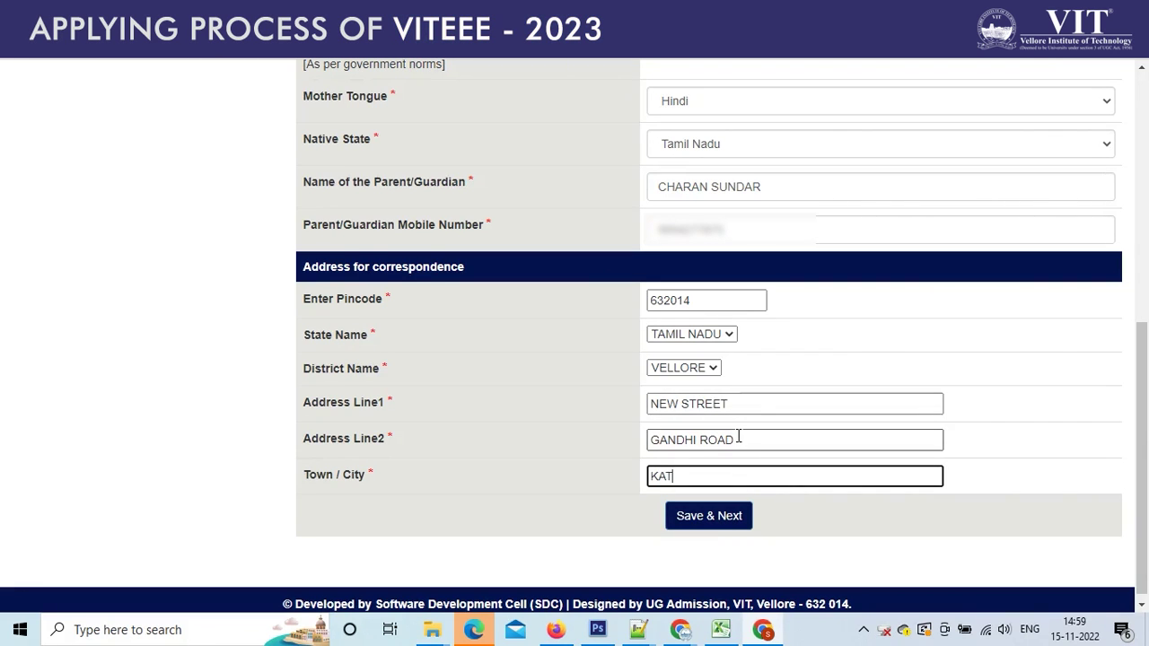
pyautogui.write('ATPADI')
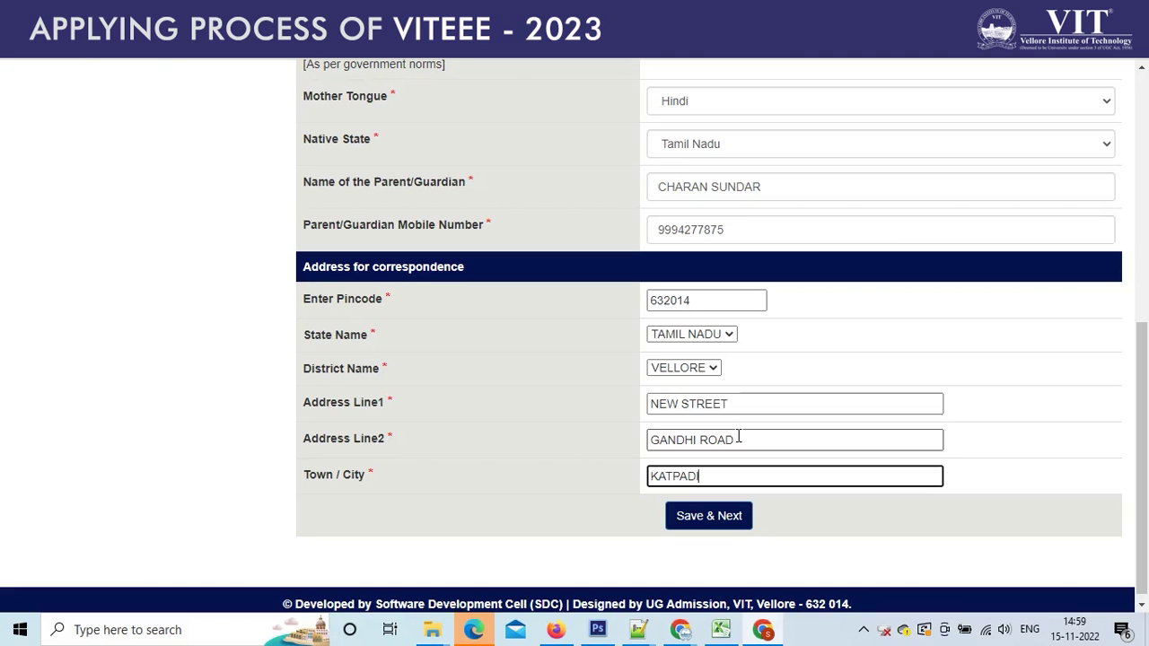
pyautogui.click(710, 515)
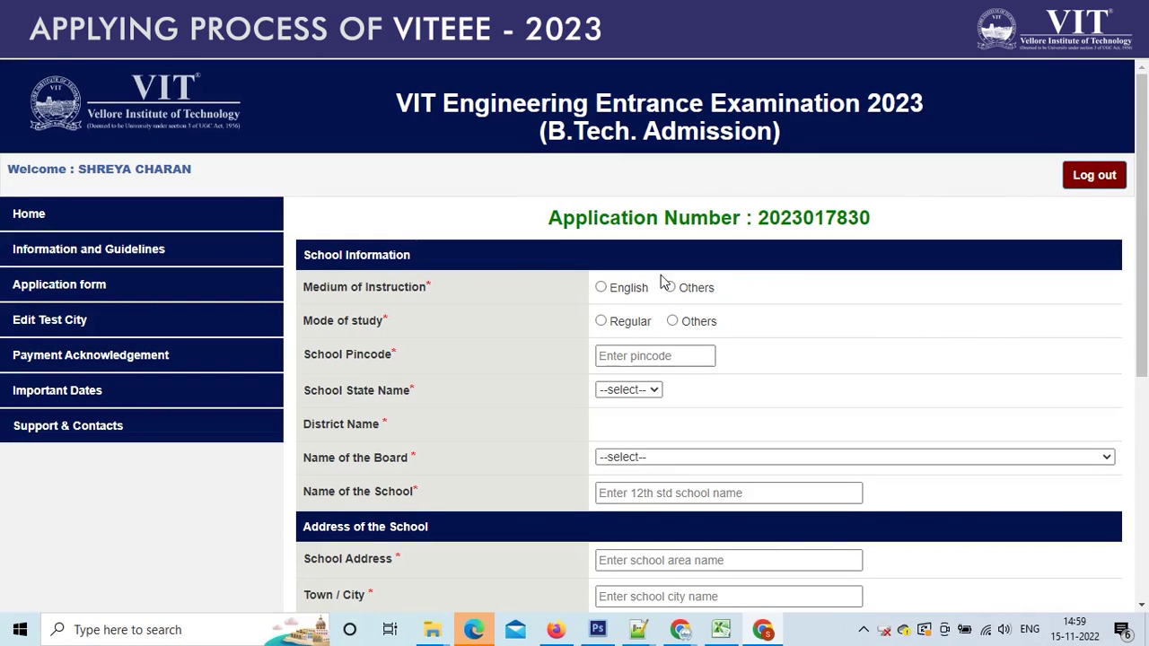
# - Choose English medium, Regular study, school pincode 632104, district VELLORE and Central Board
pyautogui.click(600, 286)
pyautogui.click(600, 320)
pyautogui.scroll(-1, 672, 300)
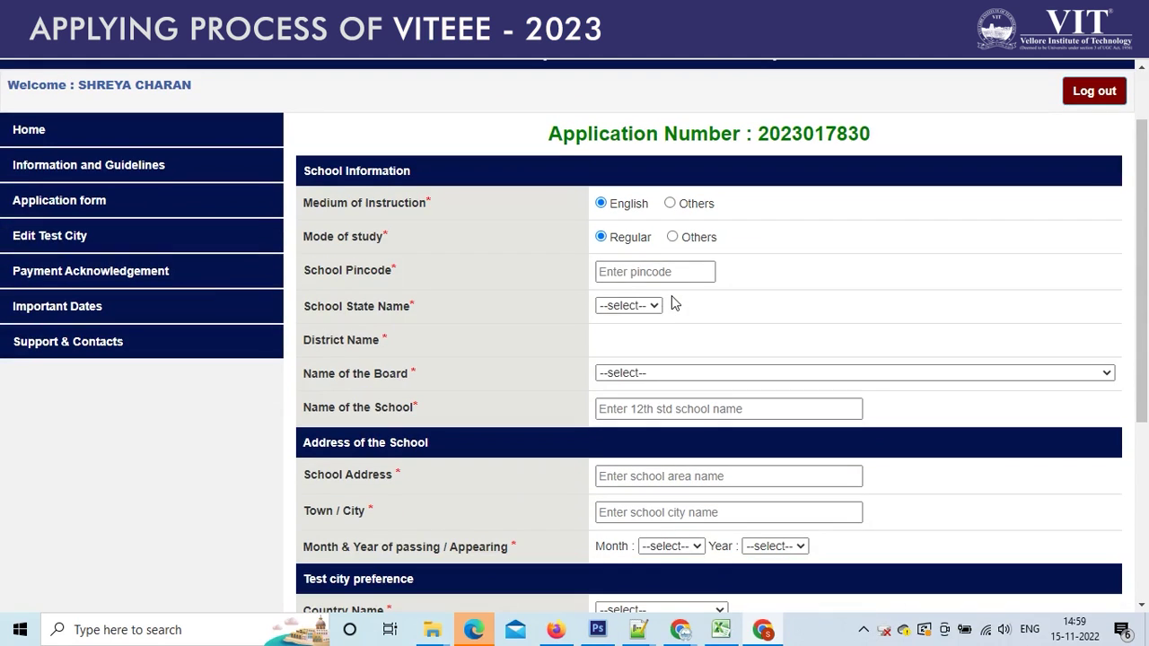
pyautogui.click(657, 272)
pyautogui.write('632')
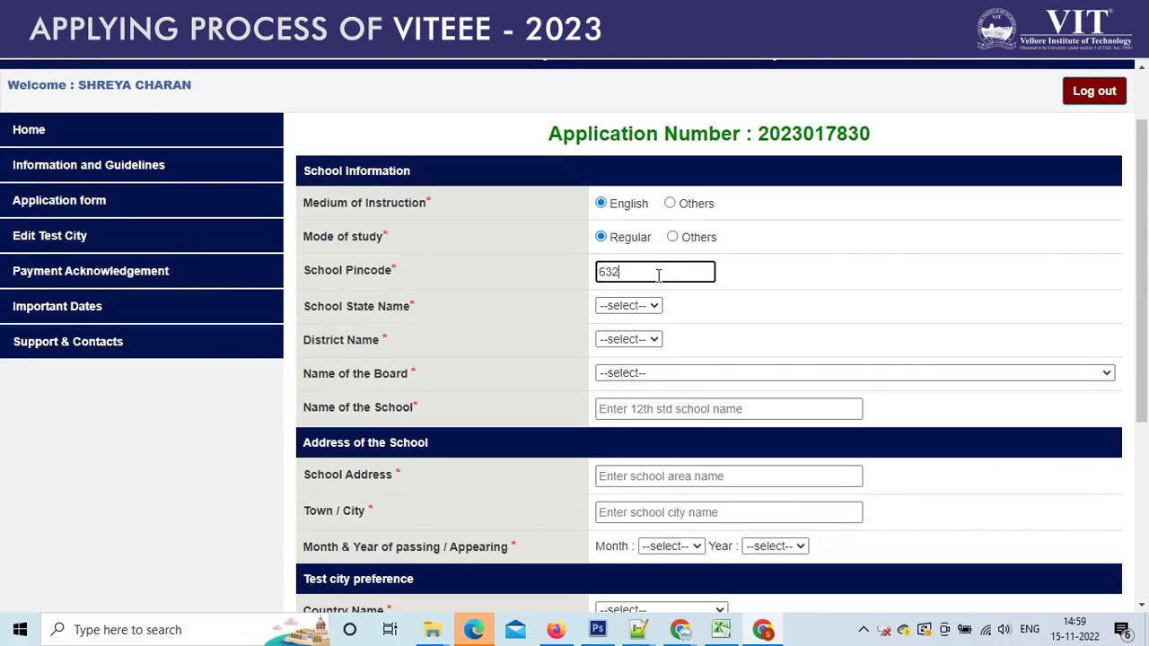
pyautogui.write('104')
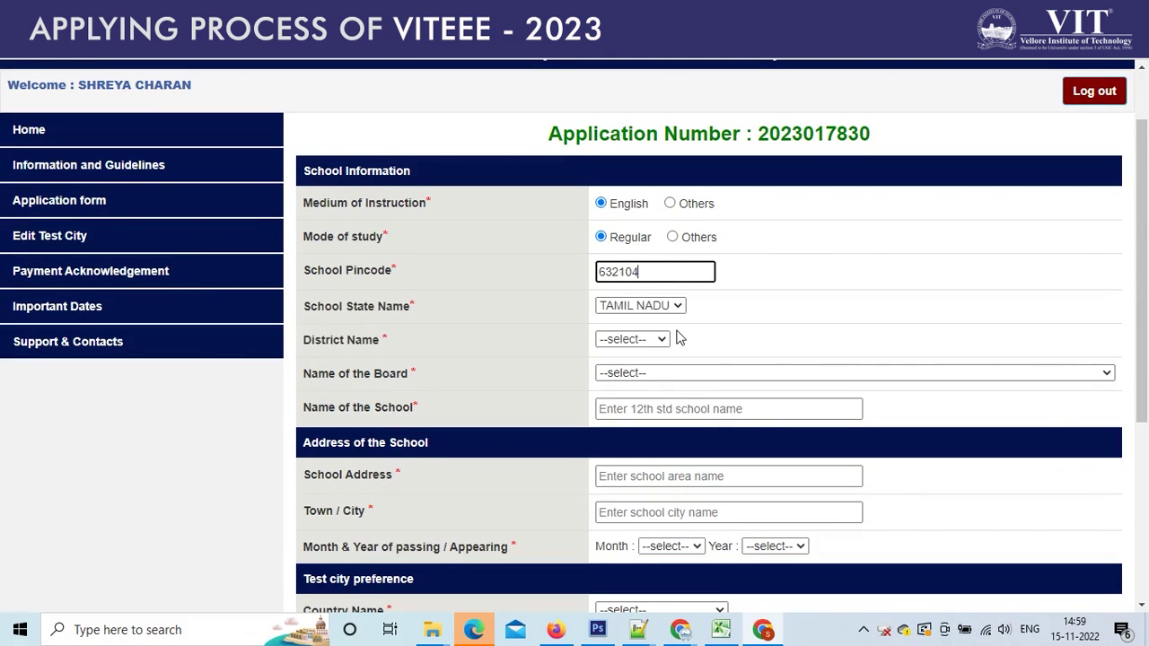
pyautogui.click(643, 346)
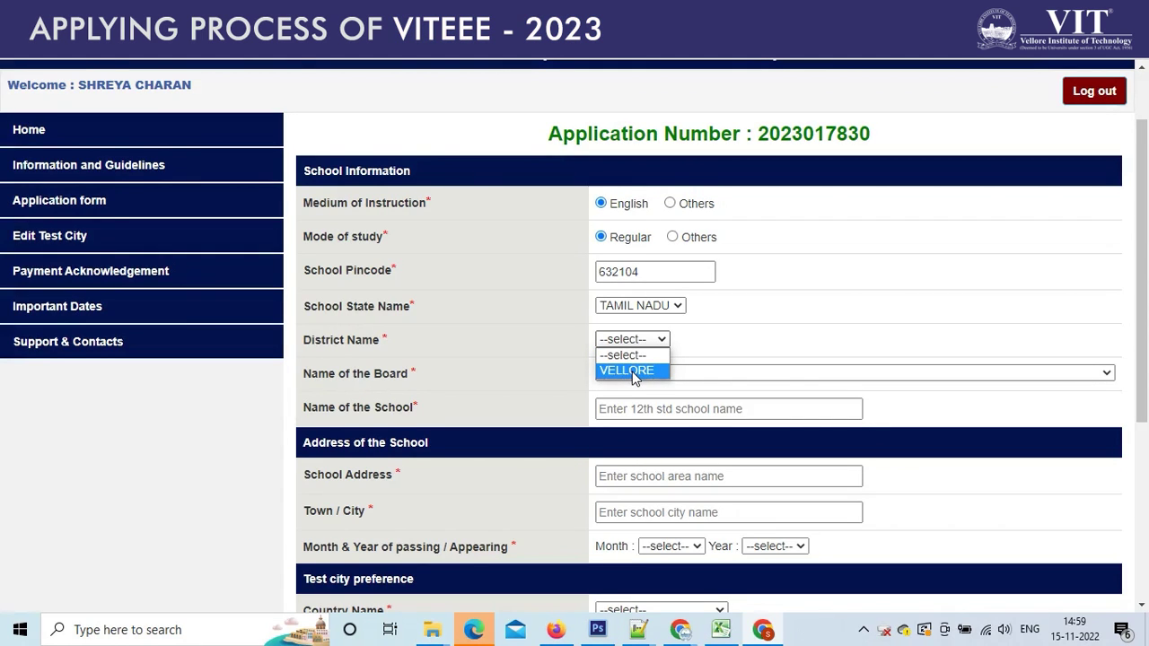
pyautogui.click(633, 371)
pyautogui.click(635, 373)
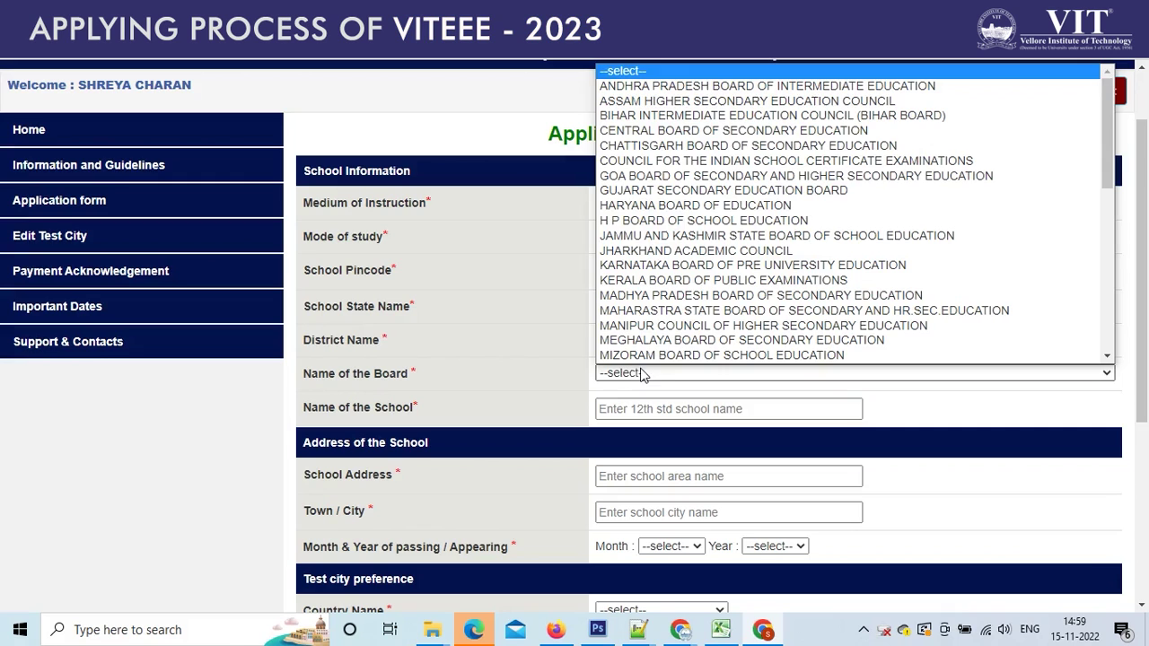
pyautogui.click(667, 132)
# - Enter school THOMAS METRIC, address katpadi, city vellore, and passing date FEB 2012
pyautogui.scroll(-1, 744, 230)
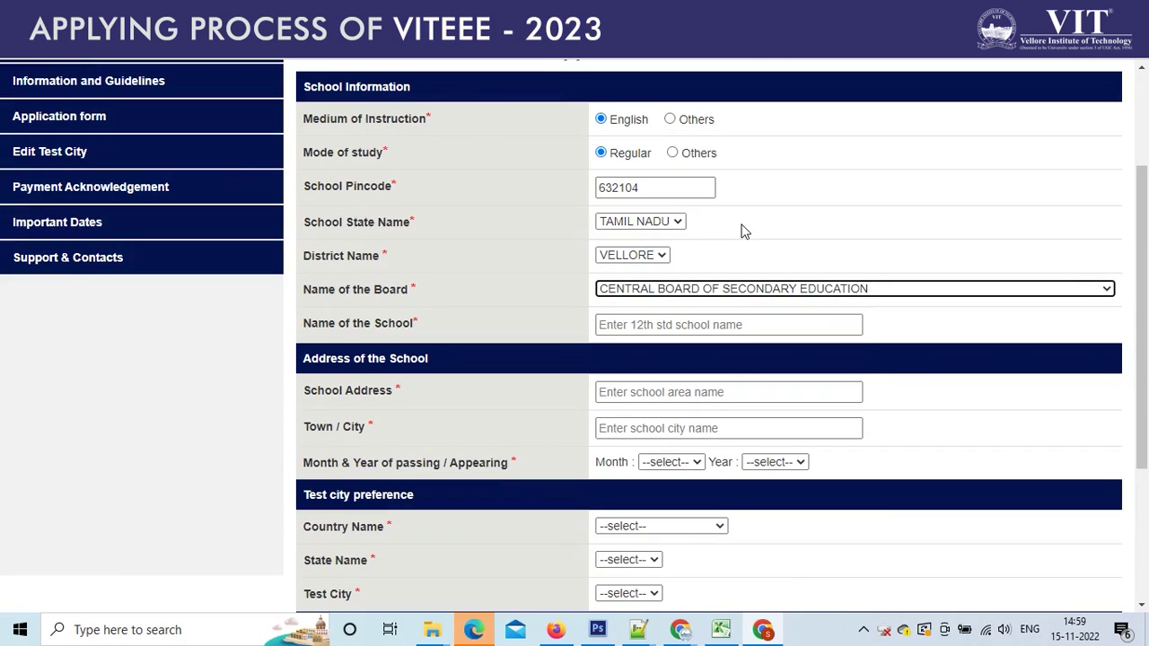
pyautogui.click(653, 325)
pyautogui.write('TH')
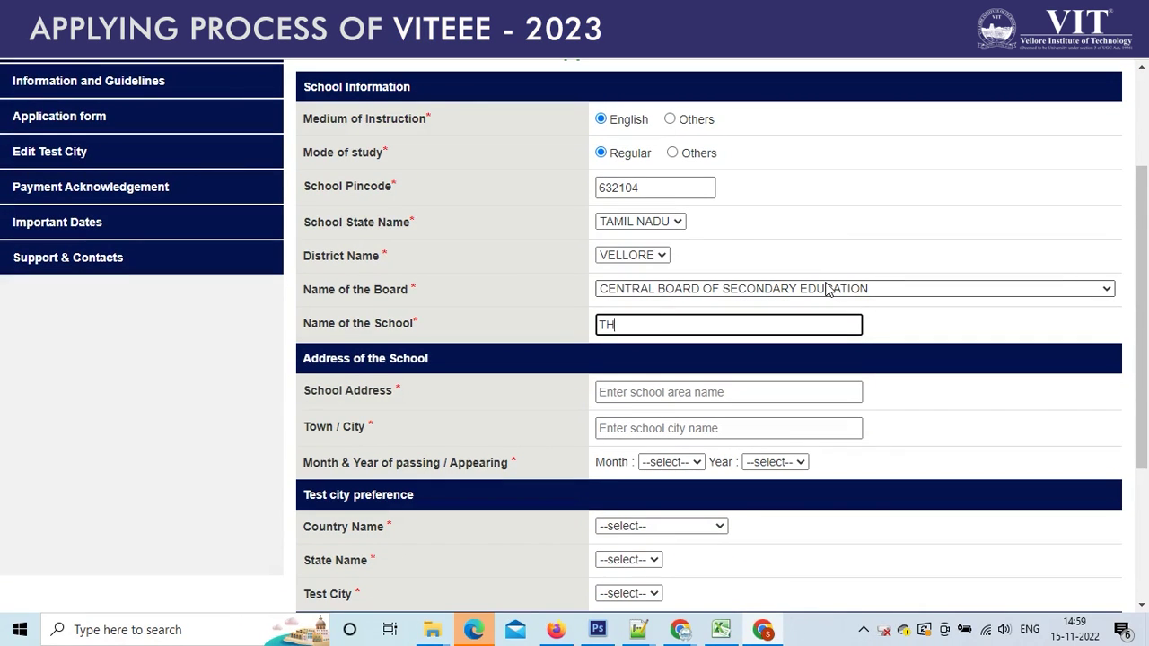
pyautogui.write('OMAS METRIC')
pyautogui.press('Tab')
pyautogui.scroll(-1, 778, 311)
pyautogui.write('katpadi')
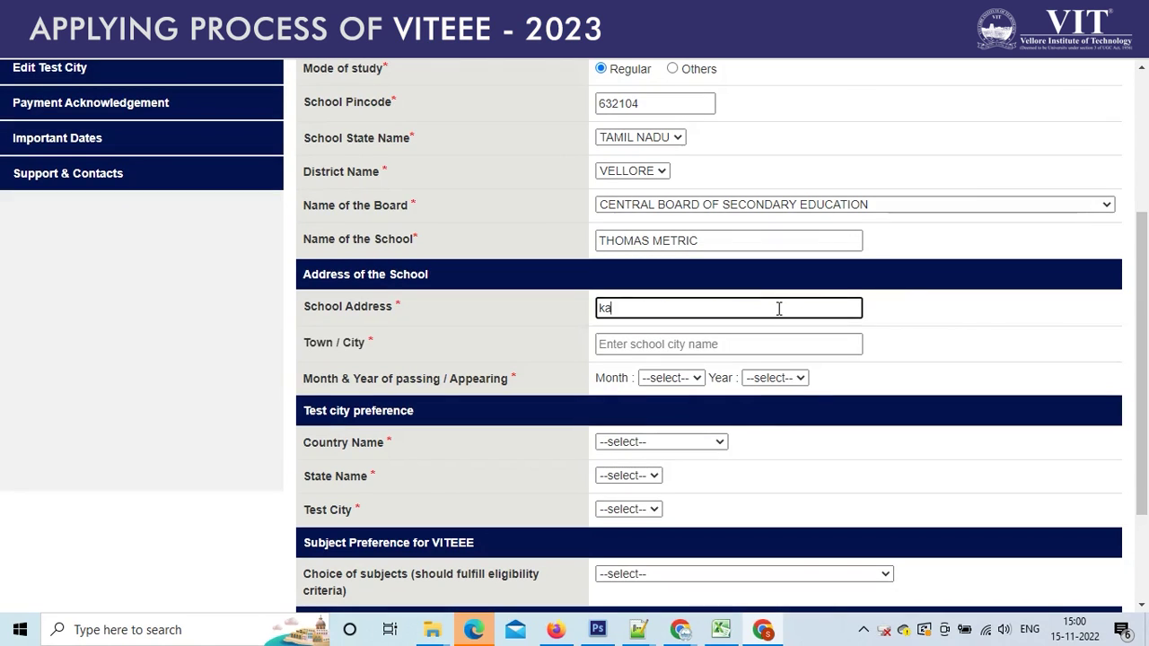
pyautogui.click(753, 339)
pyautogui.write('vellore')
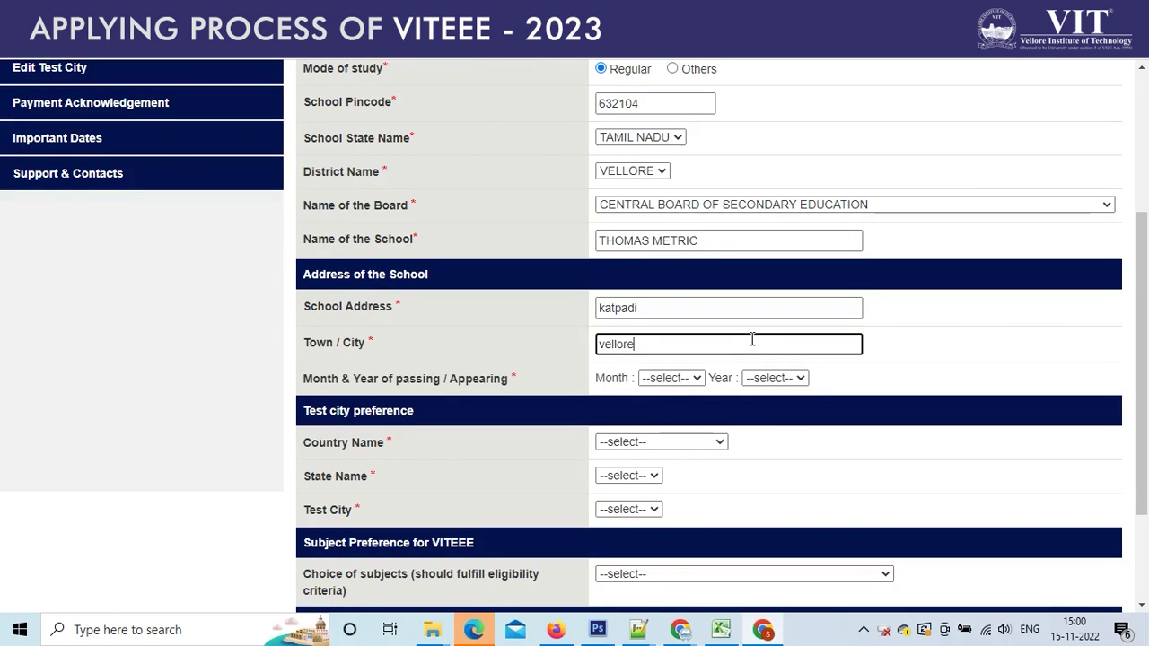
pyautogui.click(671, 378)
pyautogui.click(672, 424)
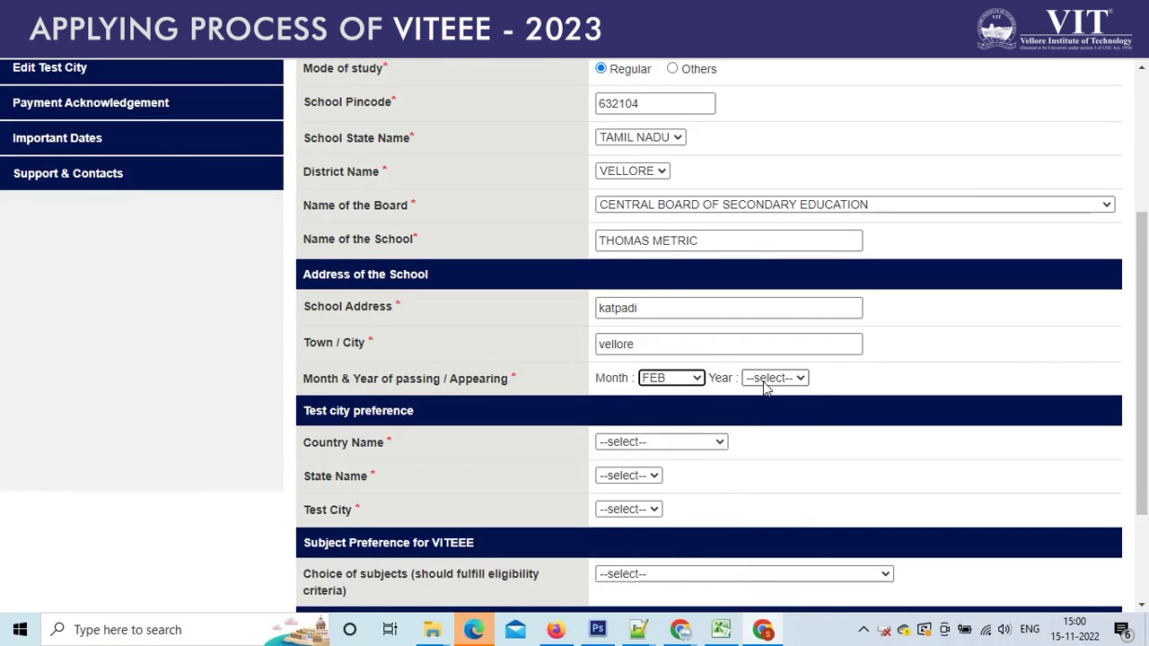
pyautogui.click(764, 378)
pyautogui.click(761, 409)
pyautogui.scroll(-1, 736, 337)
# - Set the test centre to India, Tamil Nadu, Vellore
pyautogui.click(686, 362)
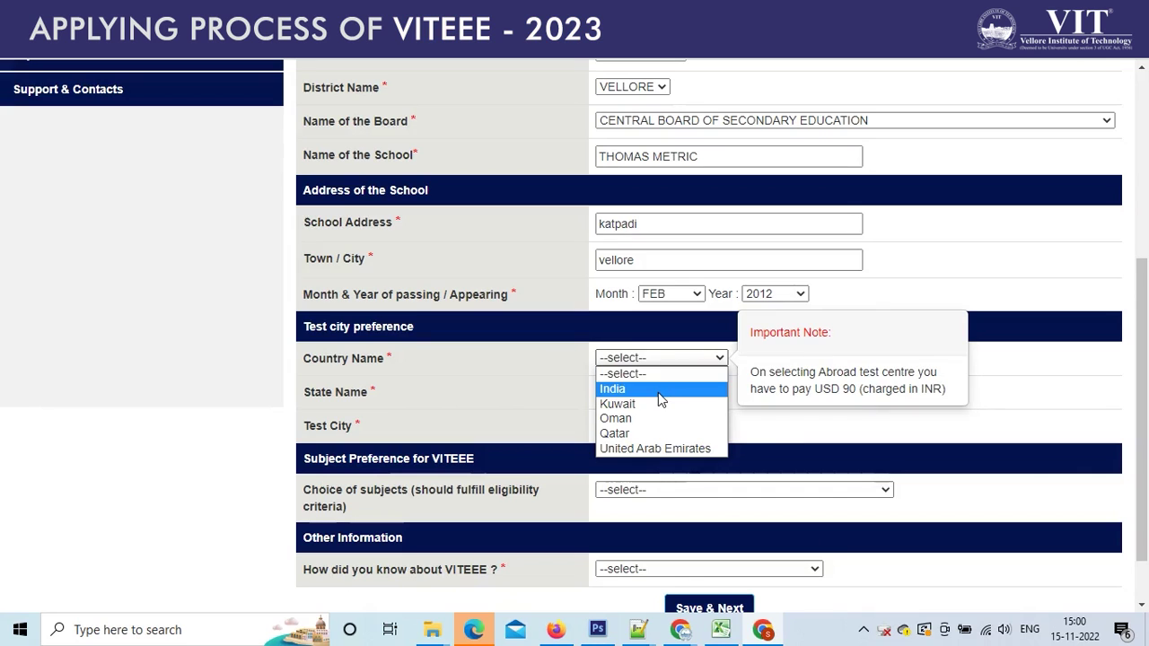
pyautogui.click(659, 393)
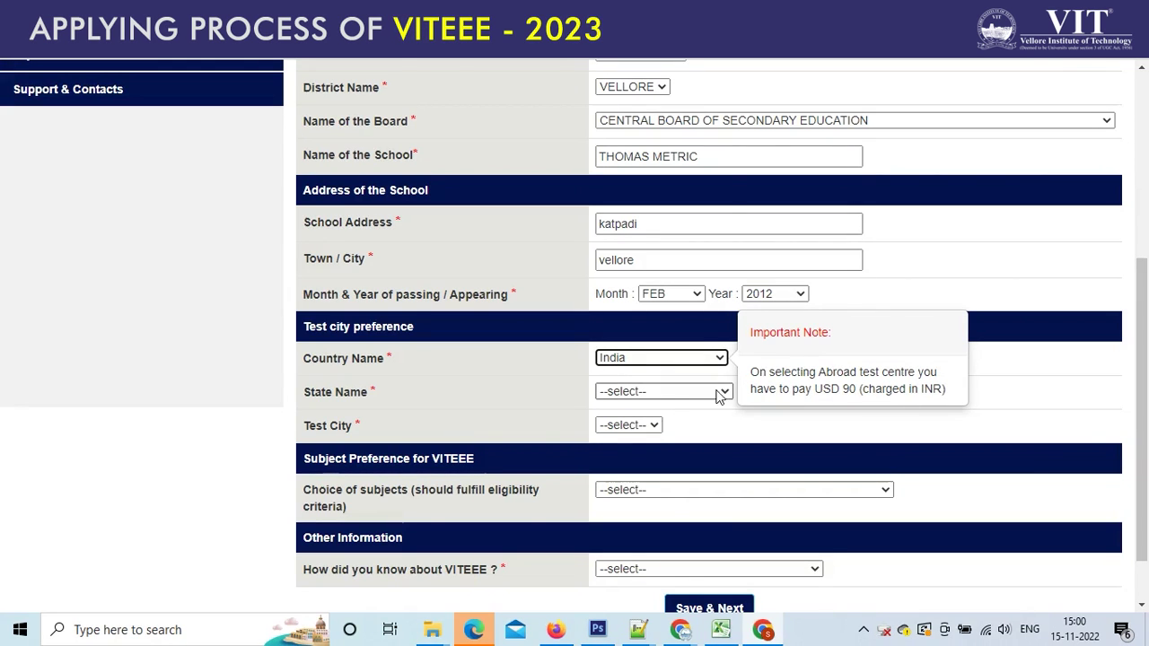
pyautogui.click(681, 391)
pyautogui.scroll(-3, 669, 358)
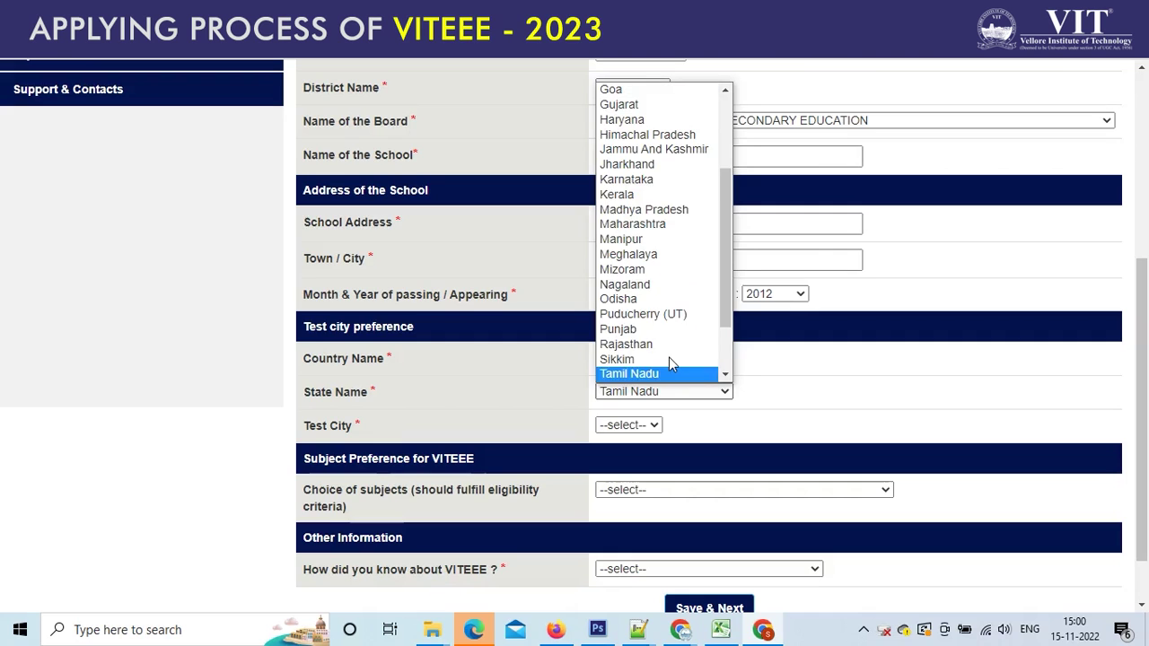
pyautogui.click(669, 370)
pyautogui.click(653, 424)
pyautogui.click(646, 407)
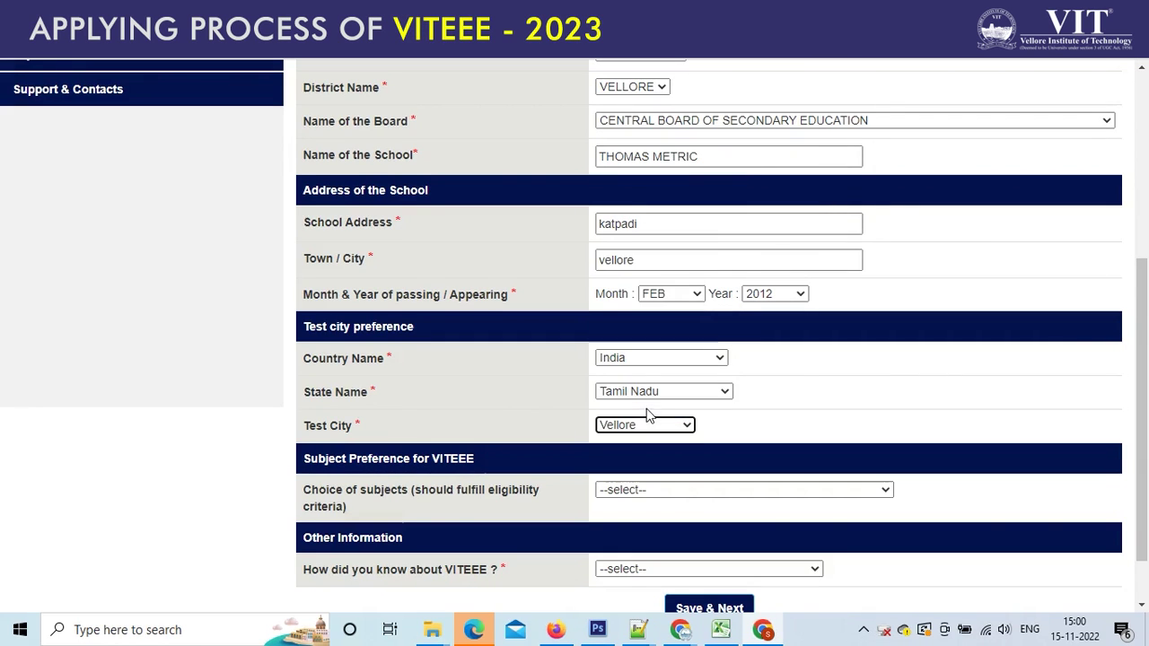
# - Choose MPCEA subjects and GOOGLE SEARCH as the source, then save the form
pyautogui.scroll(-1, 811, 392)
pyautogui.click(709, 426)
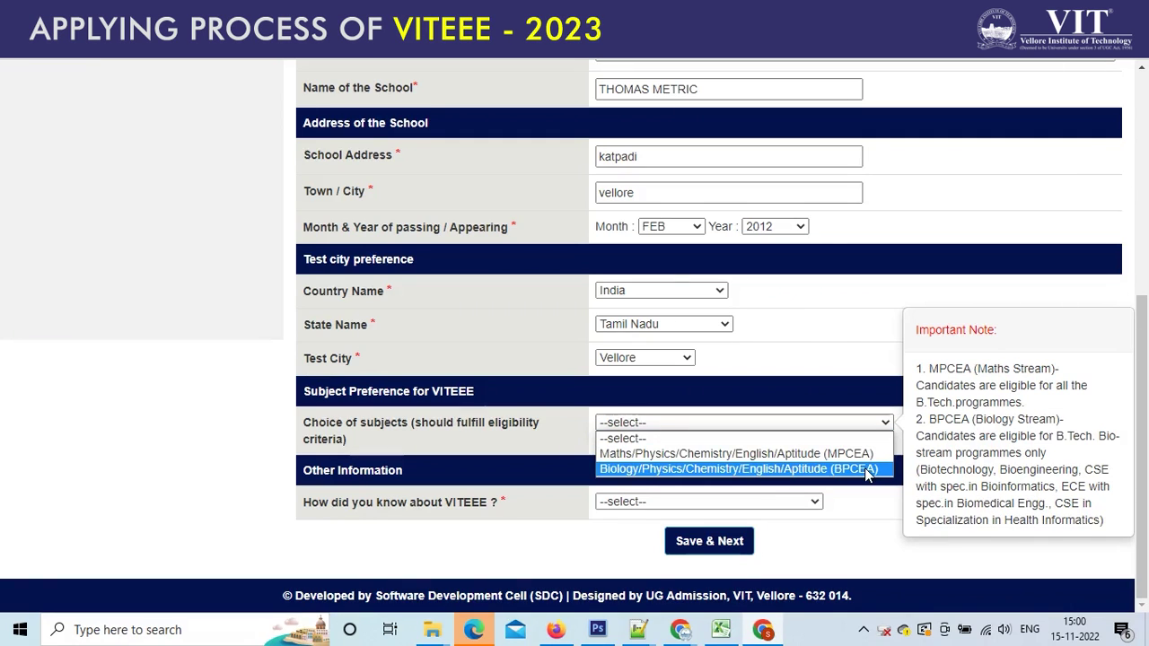
pyautogui.click(807, 454)
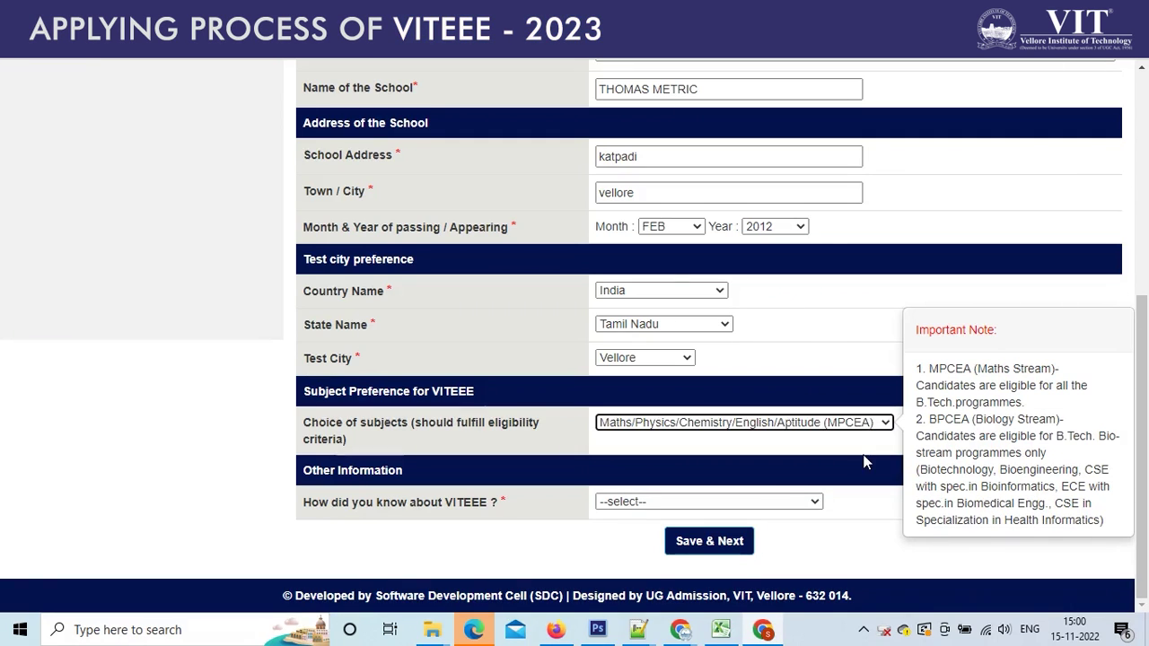
pyautogui.click(749, 500)
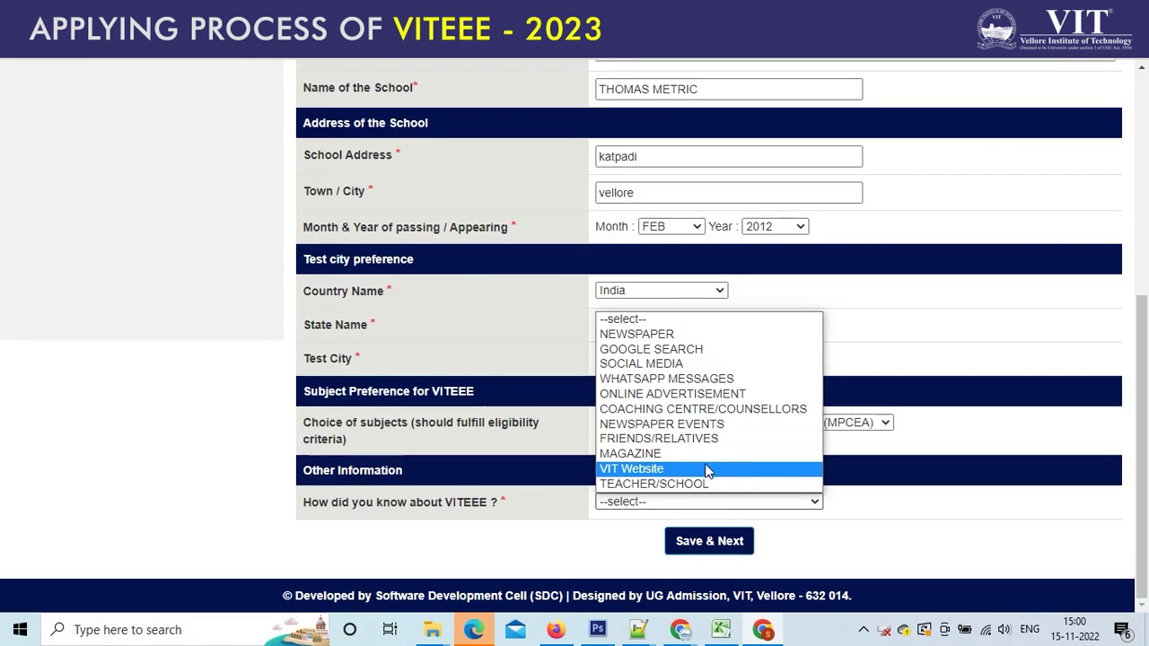
pyautogui.click(687, 356)
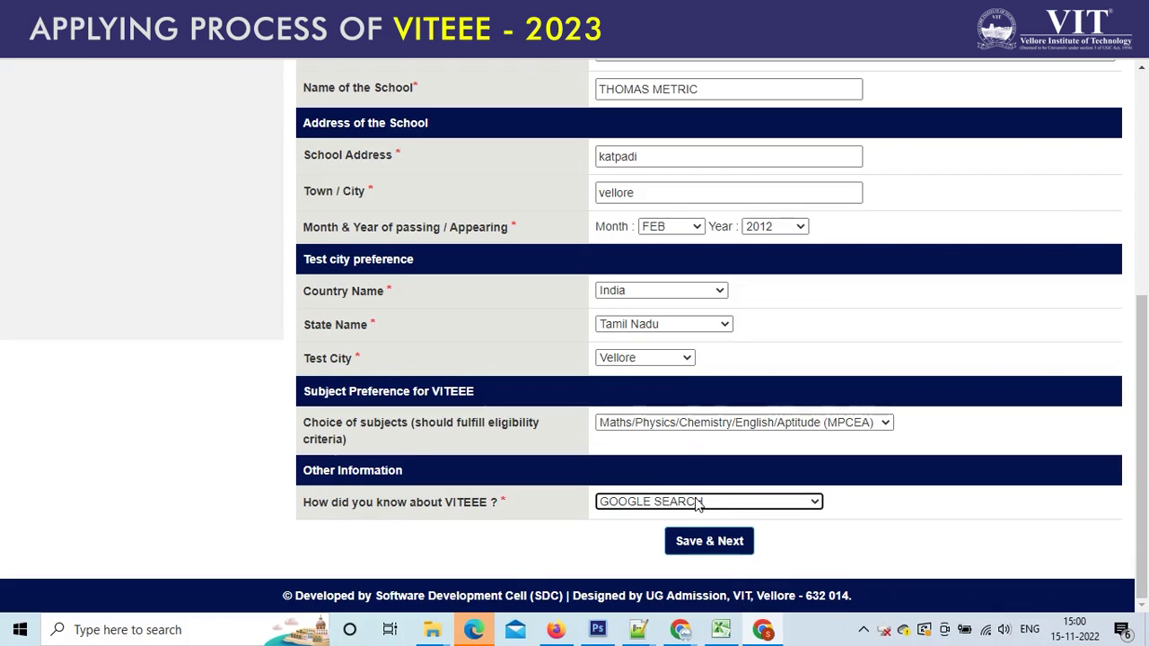
pyautogui.click(714, 543)
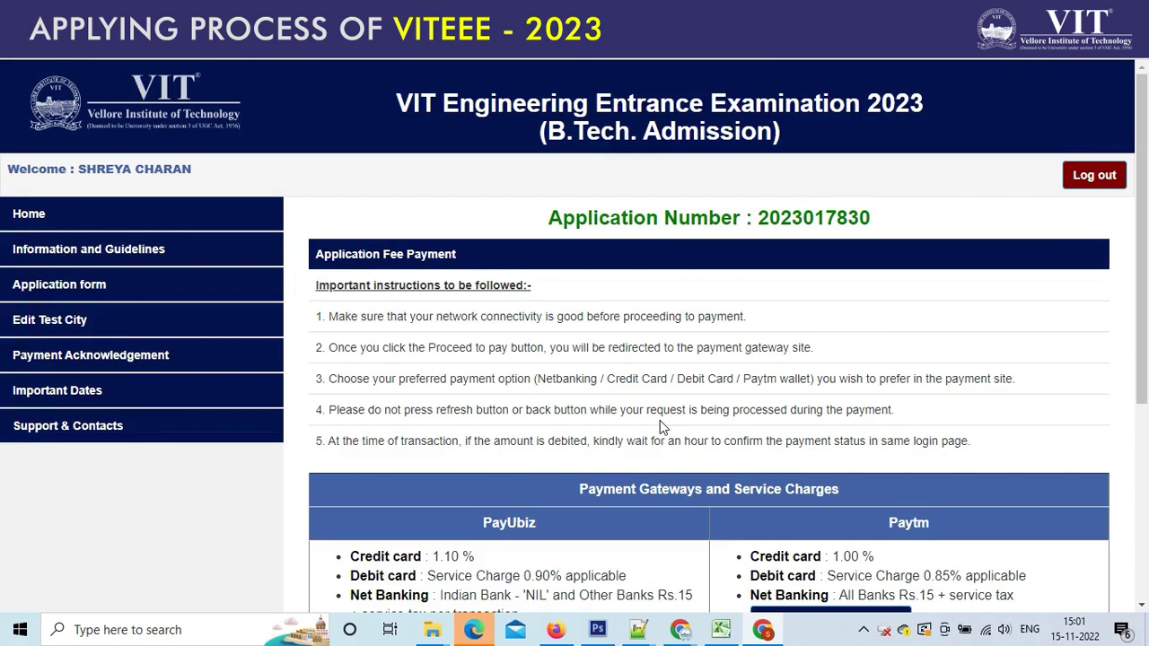
# - Move past the fee instructions to the payment gateway showing 1350.0 due
pyautogui.scroll(-2, 830, 409)
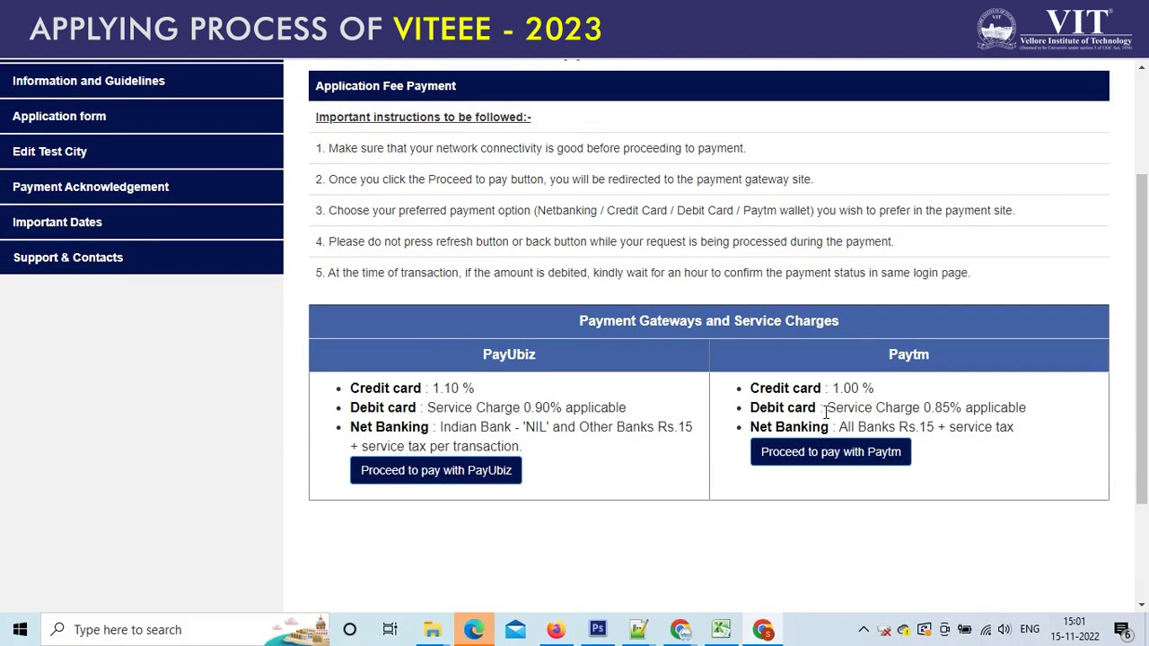
pyautogui.scroll(1, 828, 411)
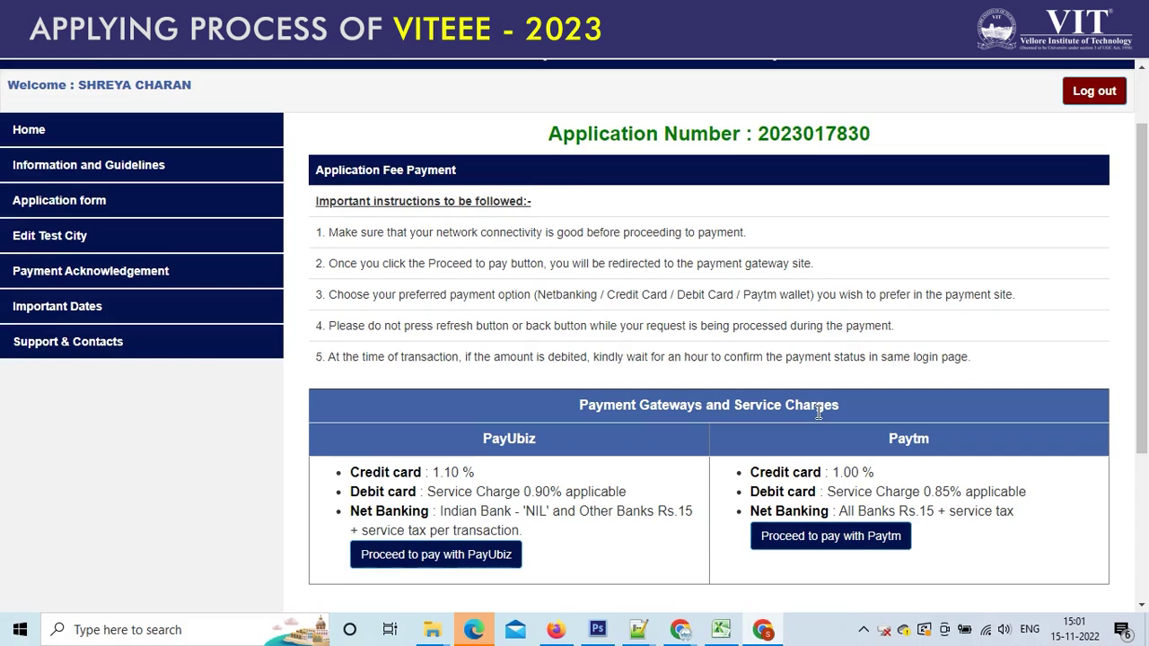
pyautogui.click(500, 556)
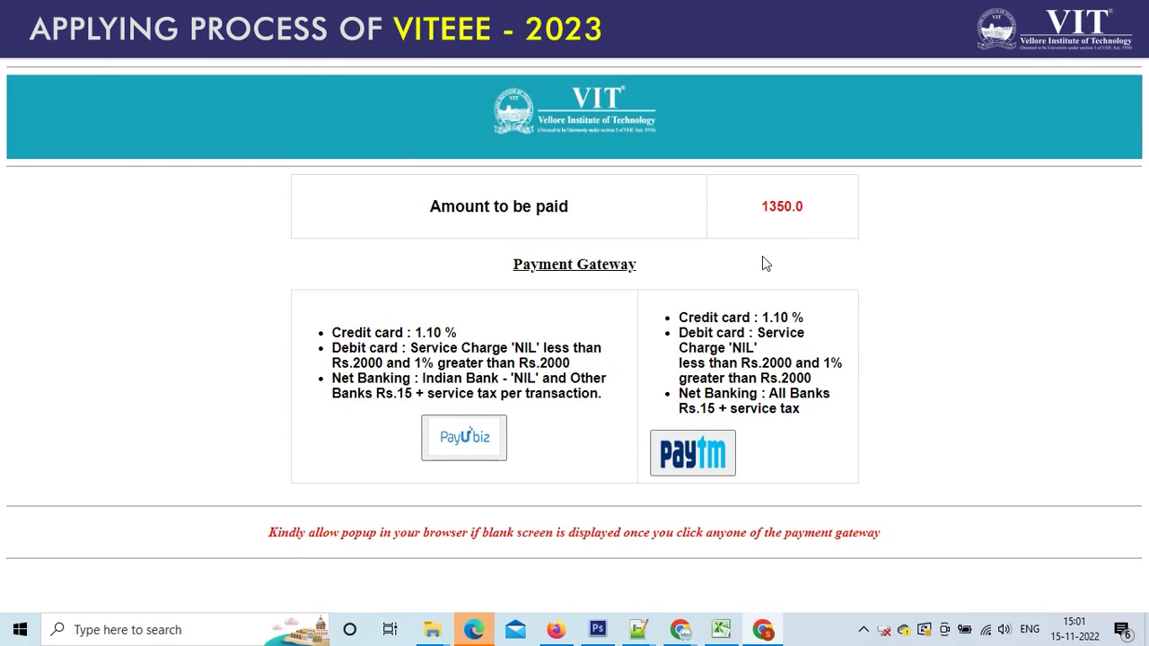
# - Choose Paytm and review the ₹1,350 checkout's card, net banking and EMI options
pyautogui.click(696, 449)
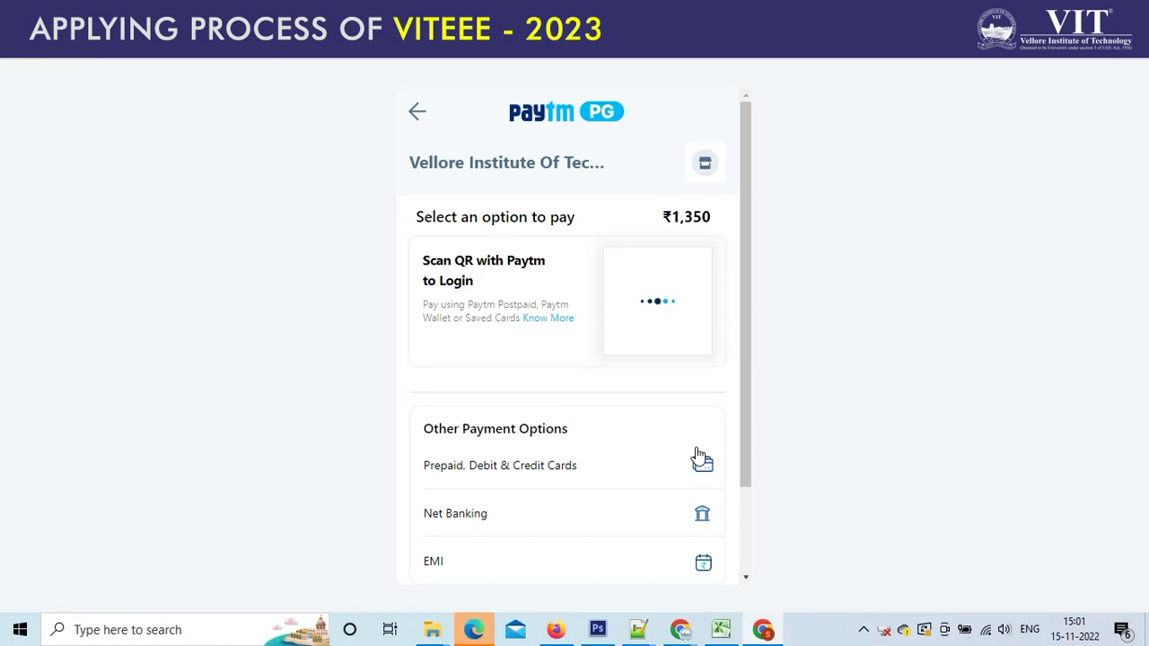
pyautogui.scroll(-2, 705, 395)
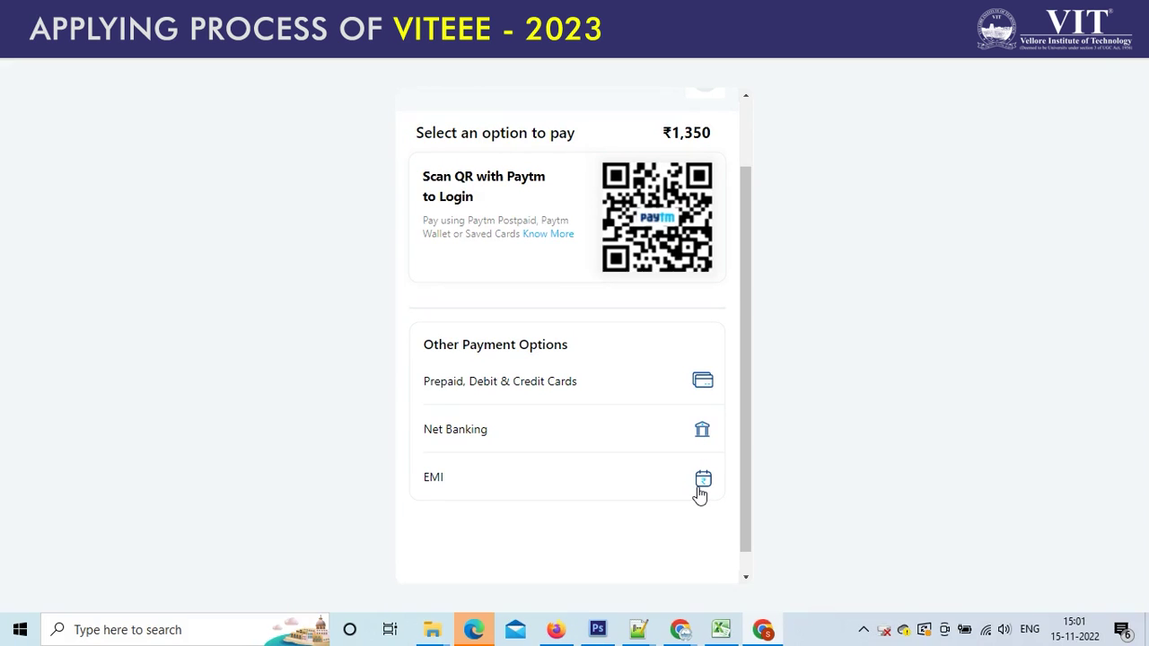
pyautogui.scroll(-1, 700, 496)
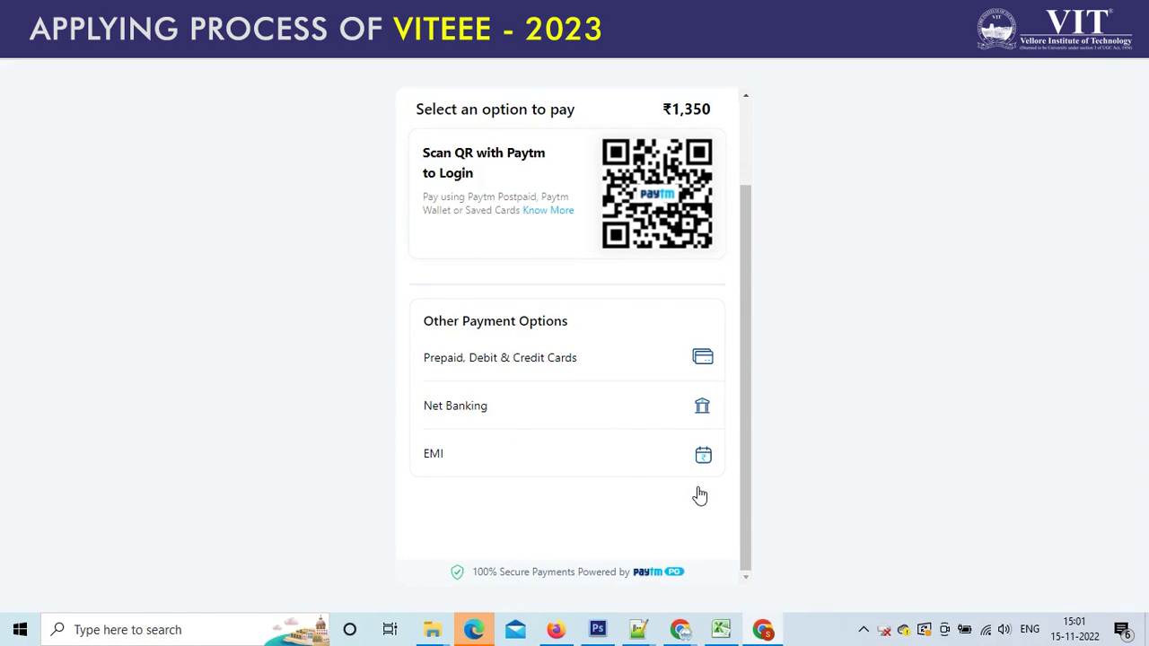
pyautogui.scroll(2, 701, 495)
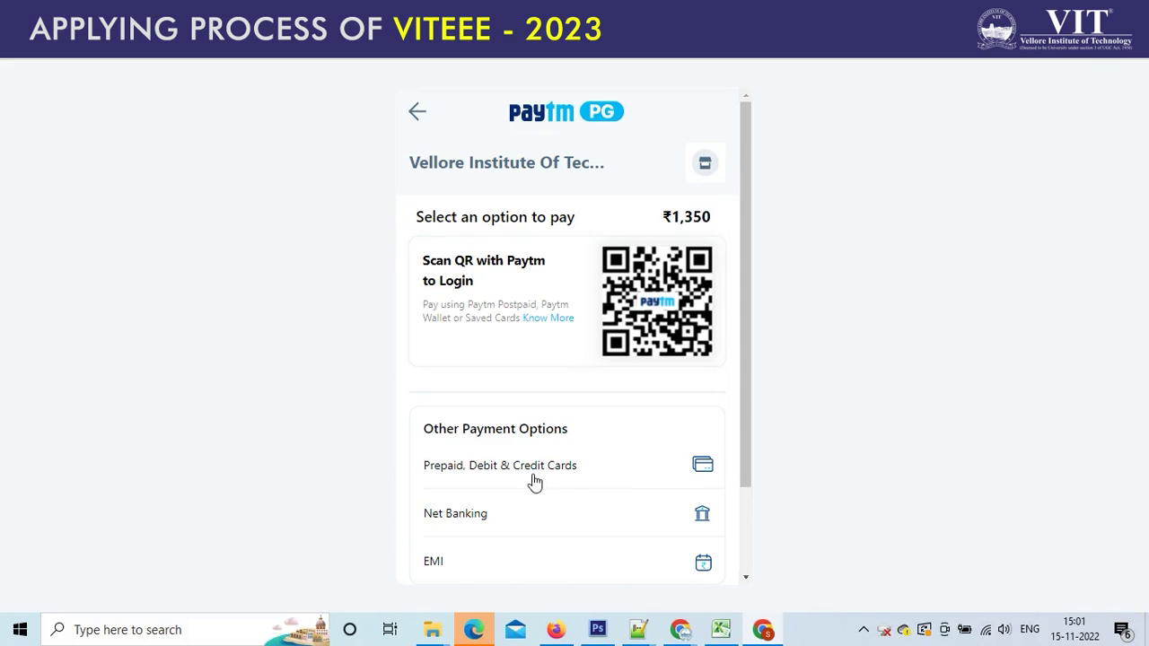
# - Pay by Net Banking with SBI, bringing the total to ₹1,367.70 including the ₹17.70 fee
pyautogui.click(479, 526)
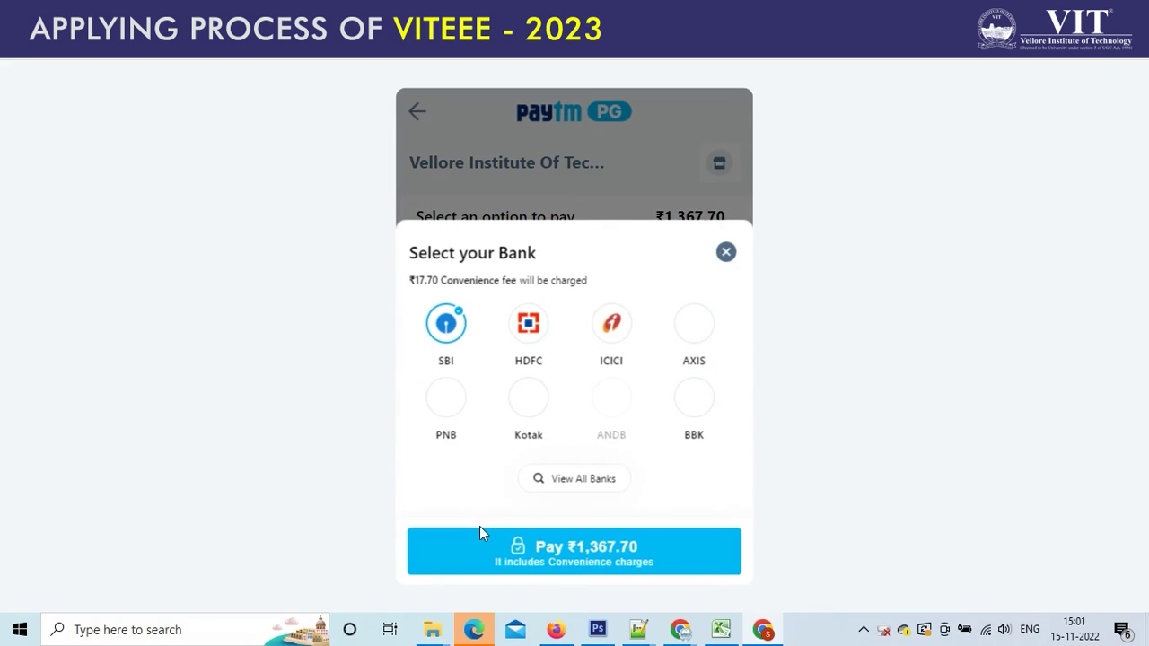